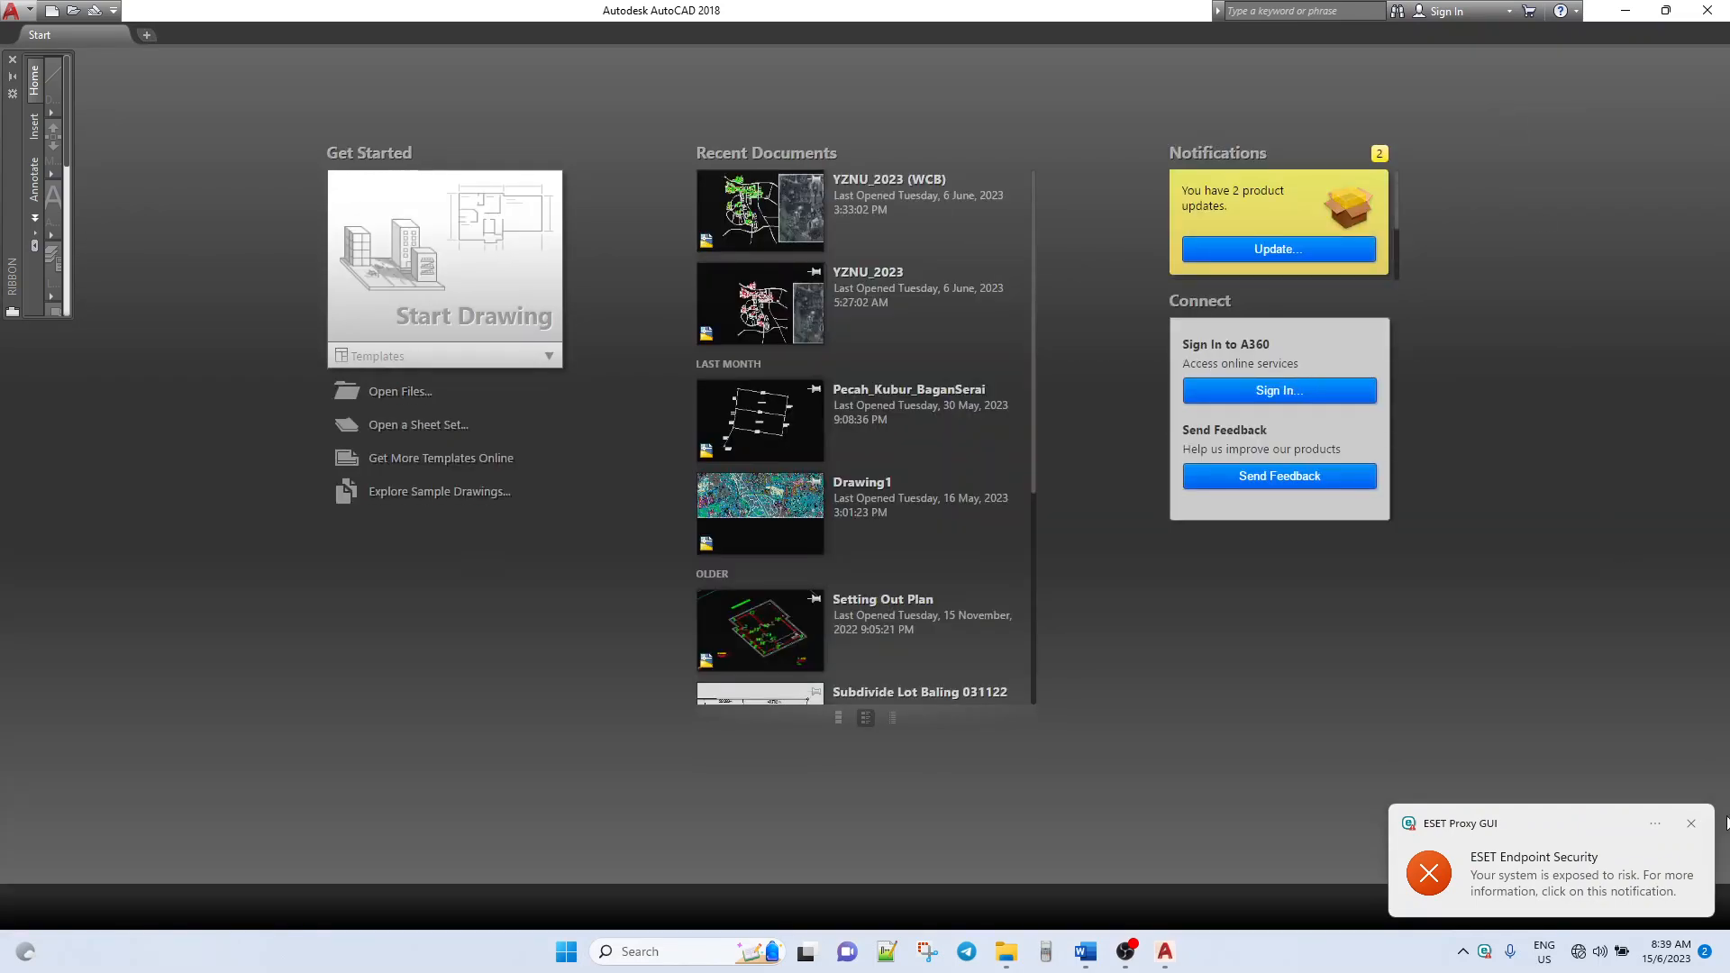
Step: Start a new drawing and set the length precision of its drawing units to 0.000
click(1690, 823)
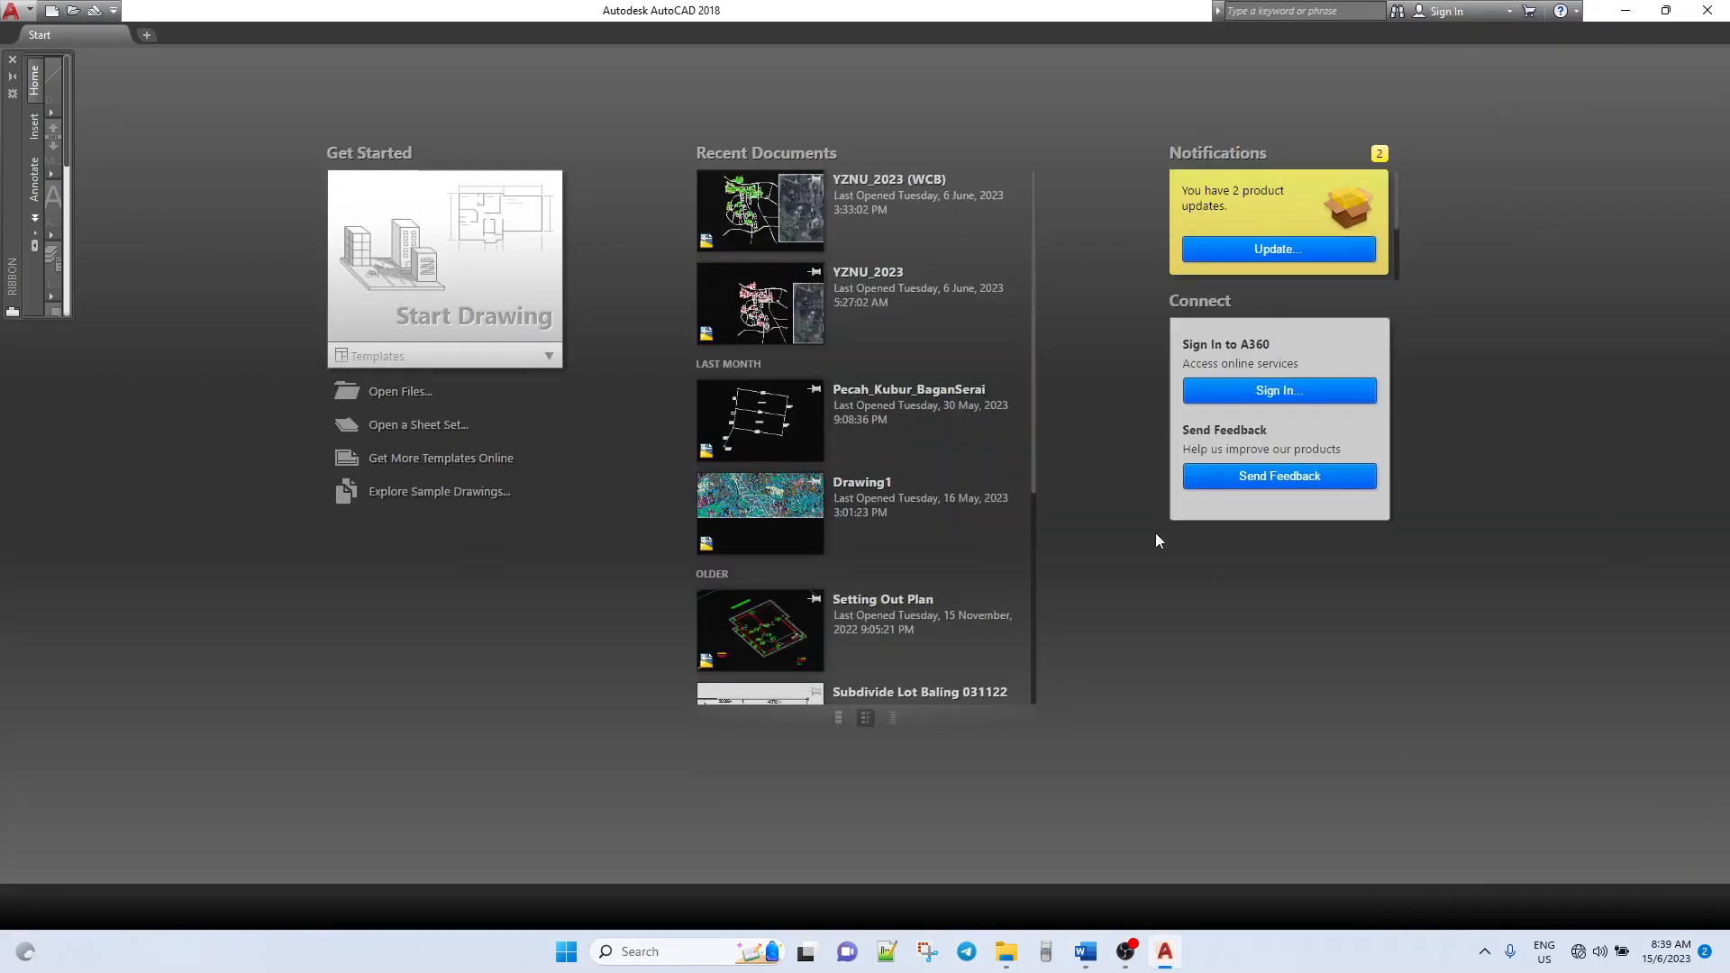
click(467, 263)
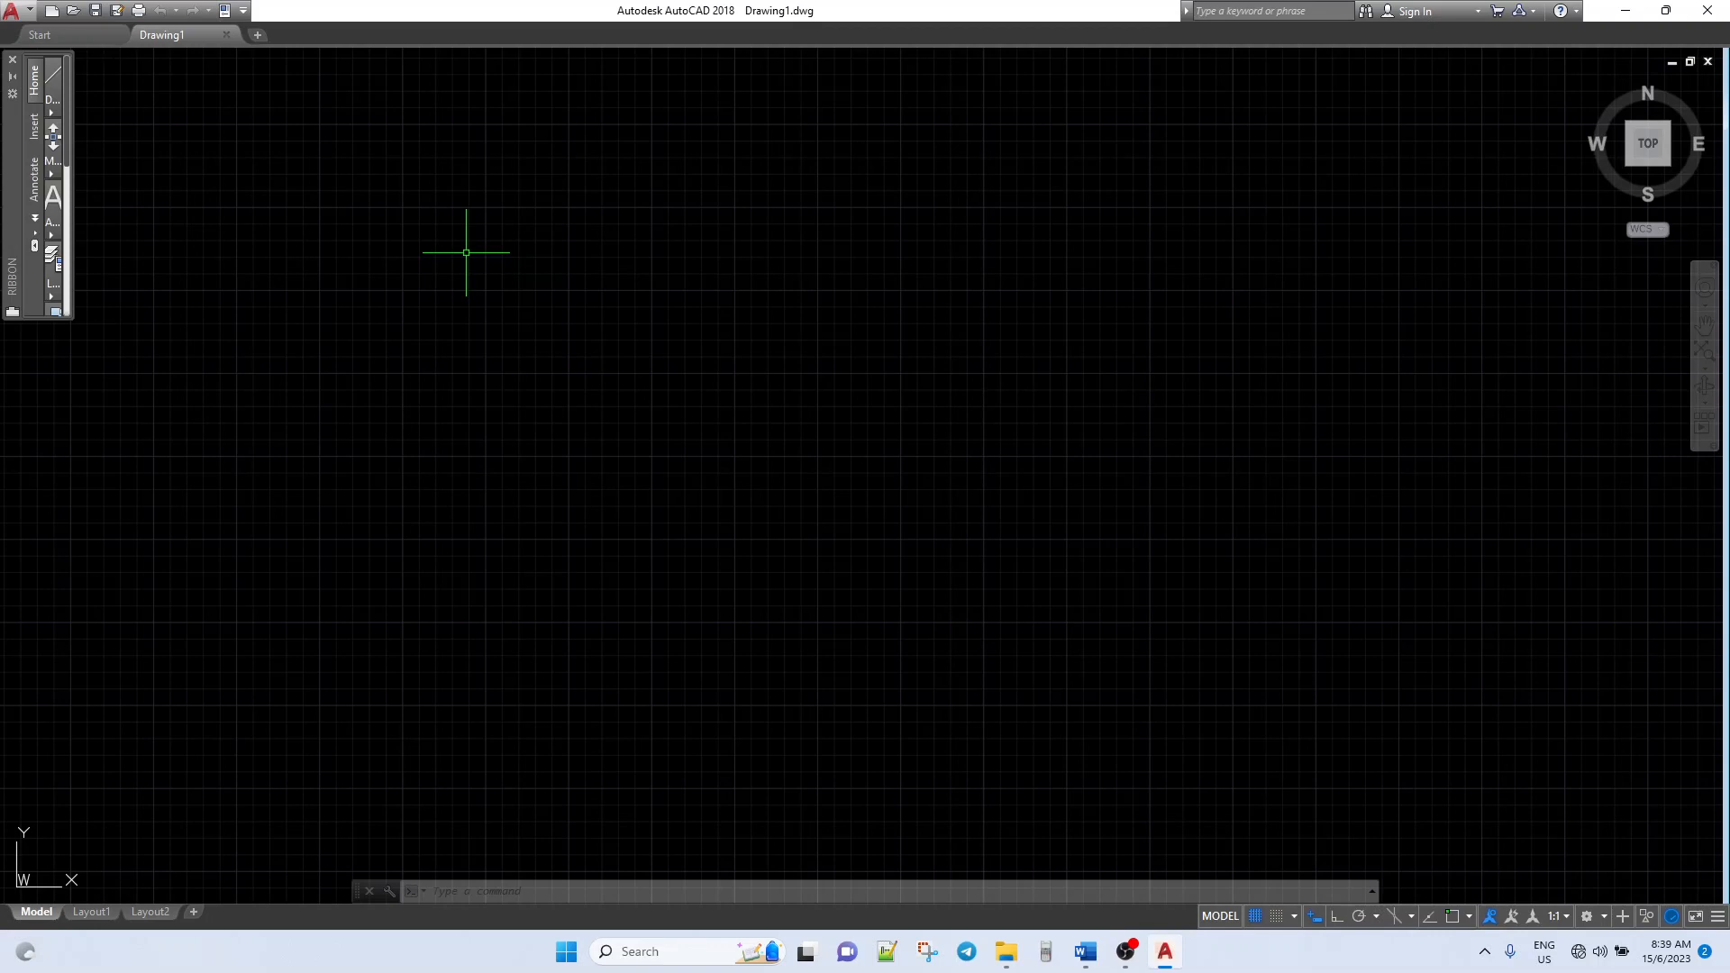
text(unit)
key(Return)
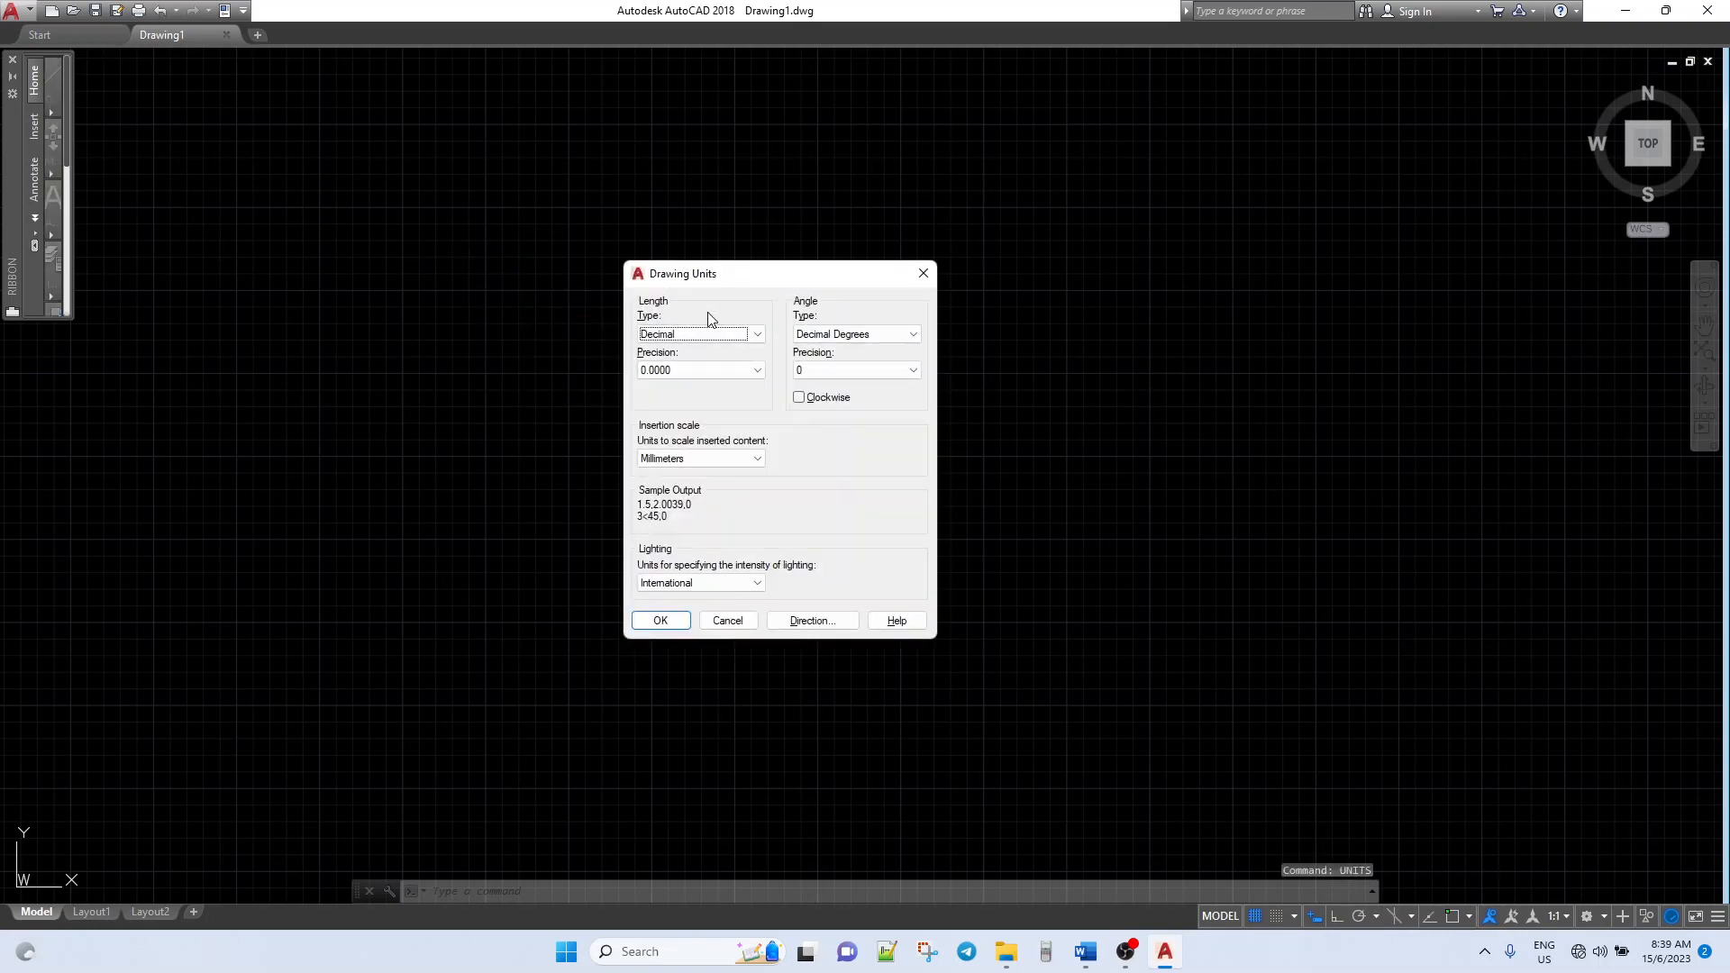
click(713, 366)
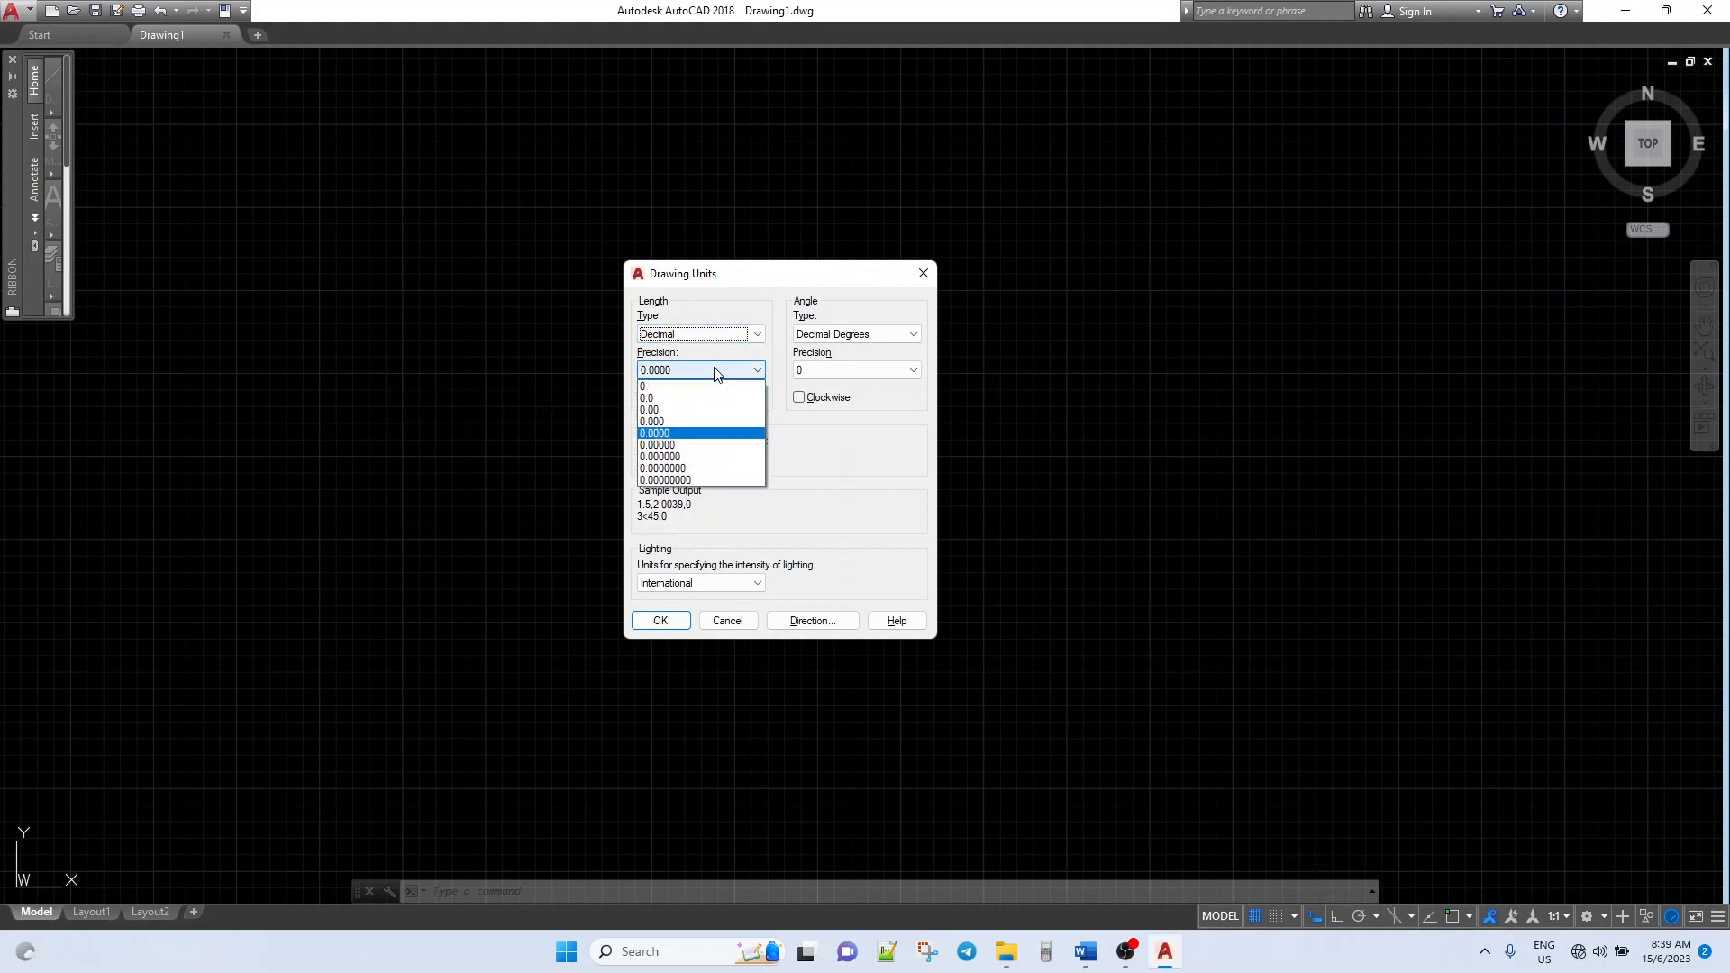
click(660, 426)
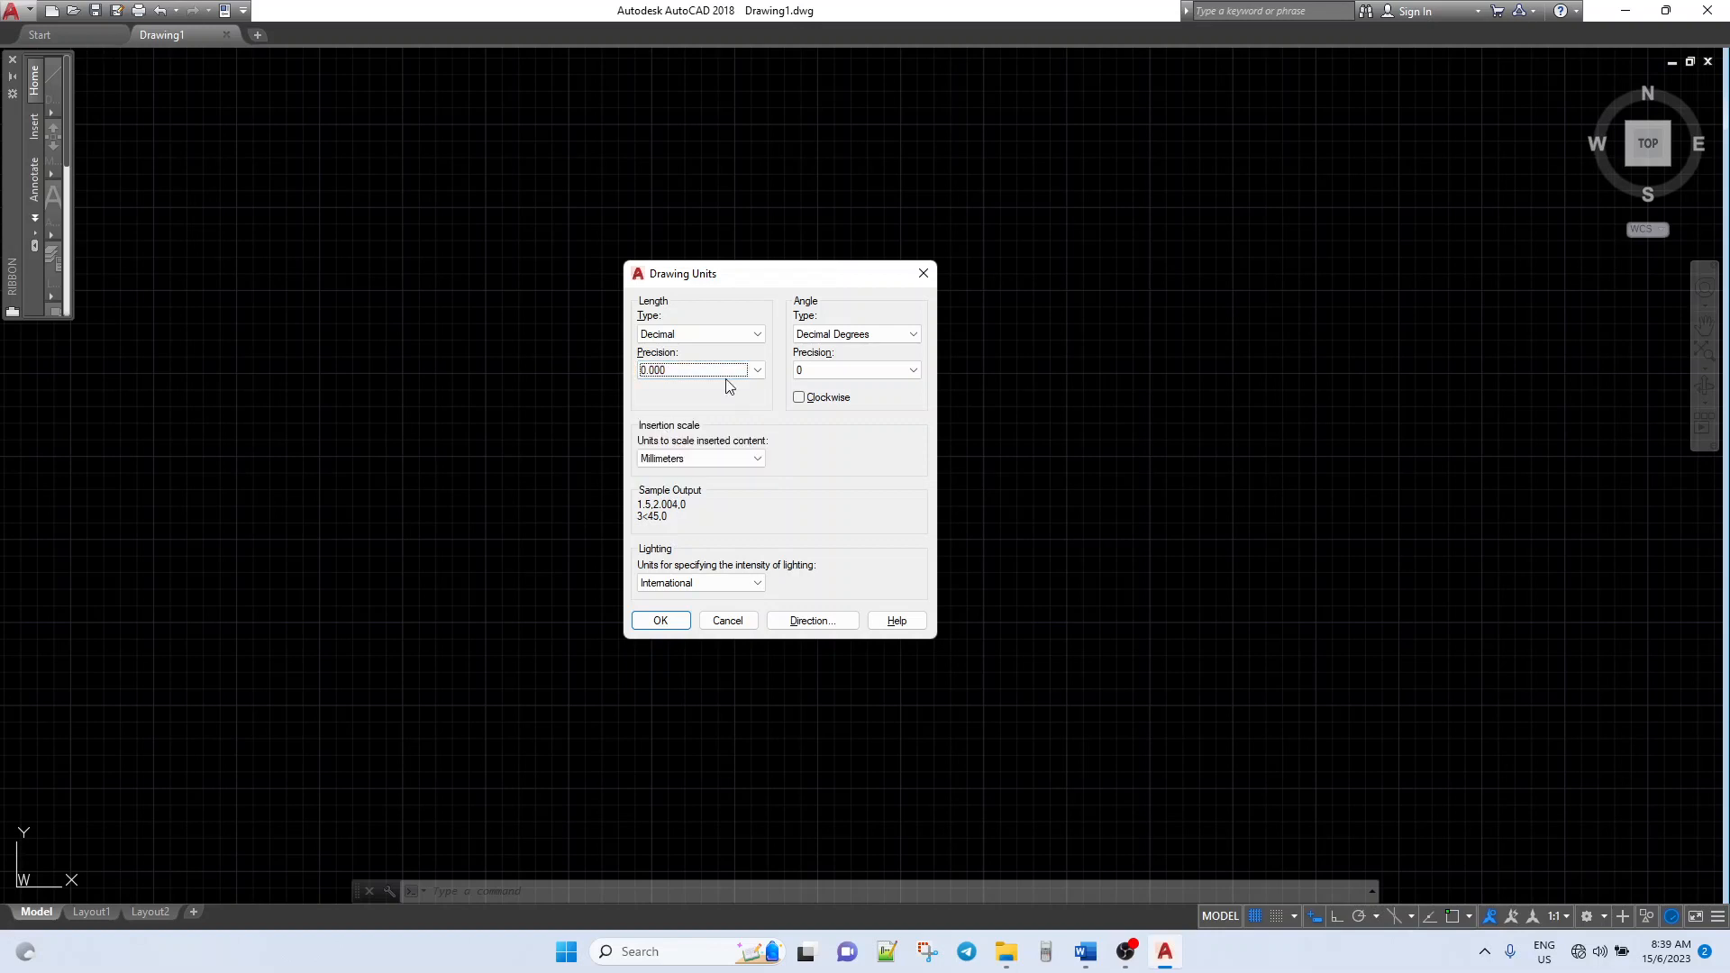
Step: Set the angle units to Deg/Min/Sec with 0d00'00" precision, measured clockwise
click(847, 337)
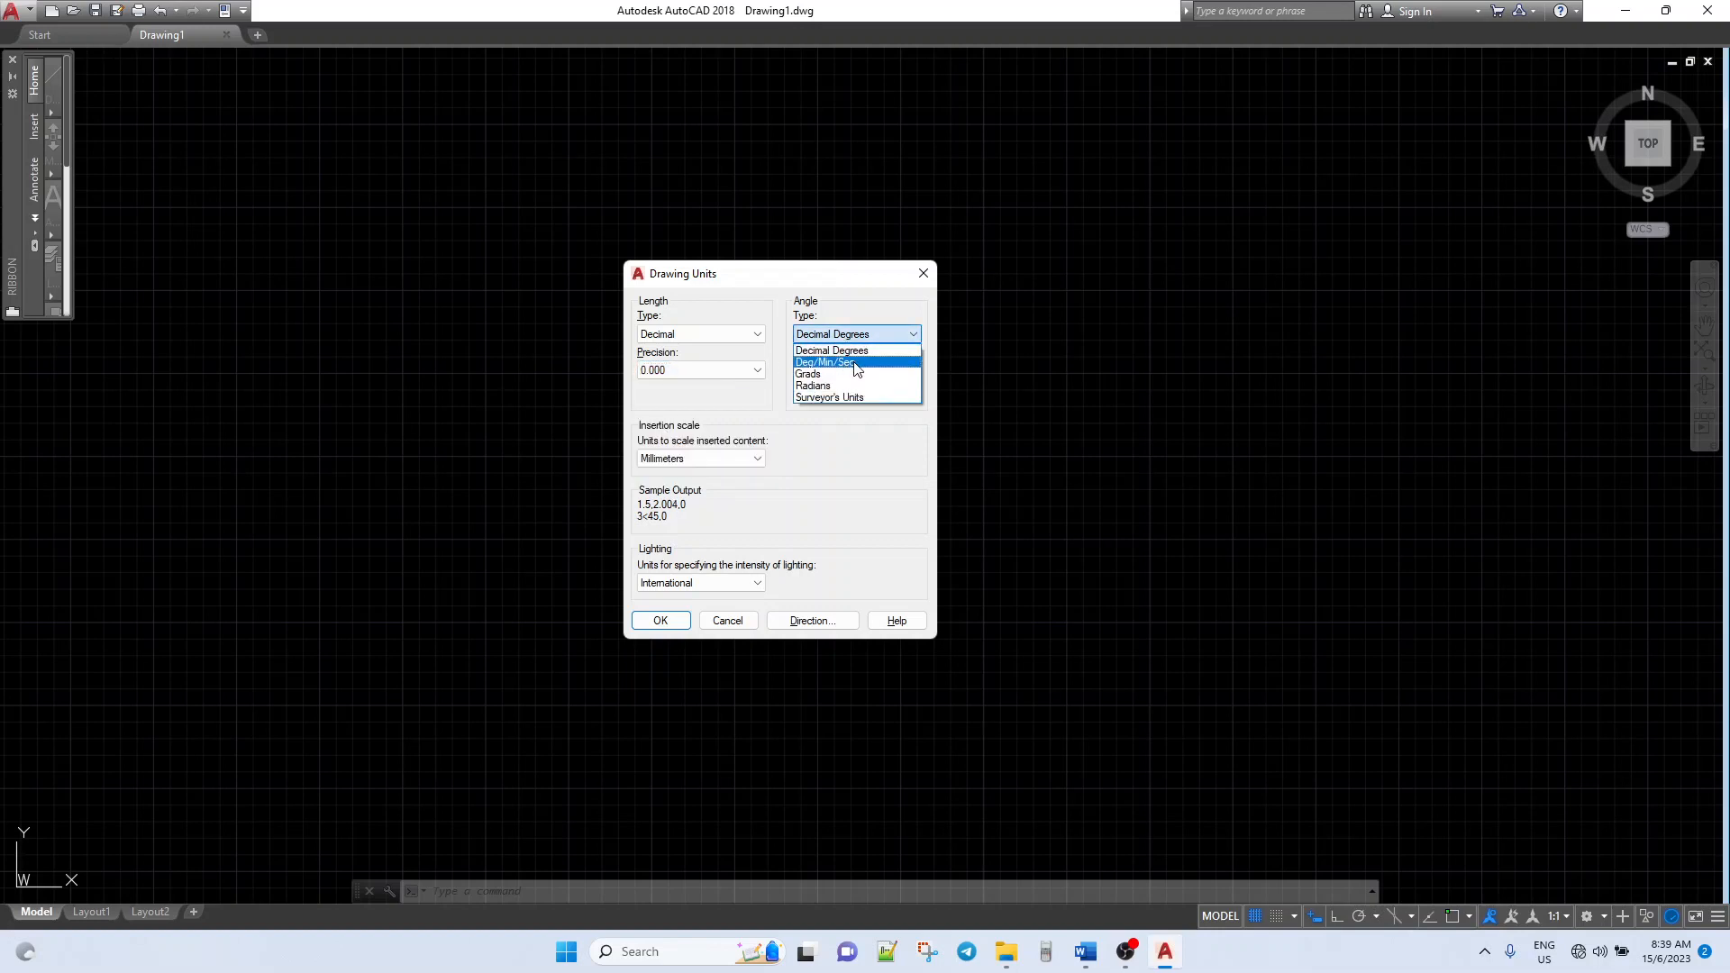
click(857, 363)
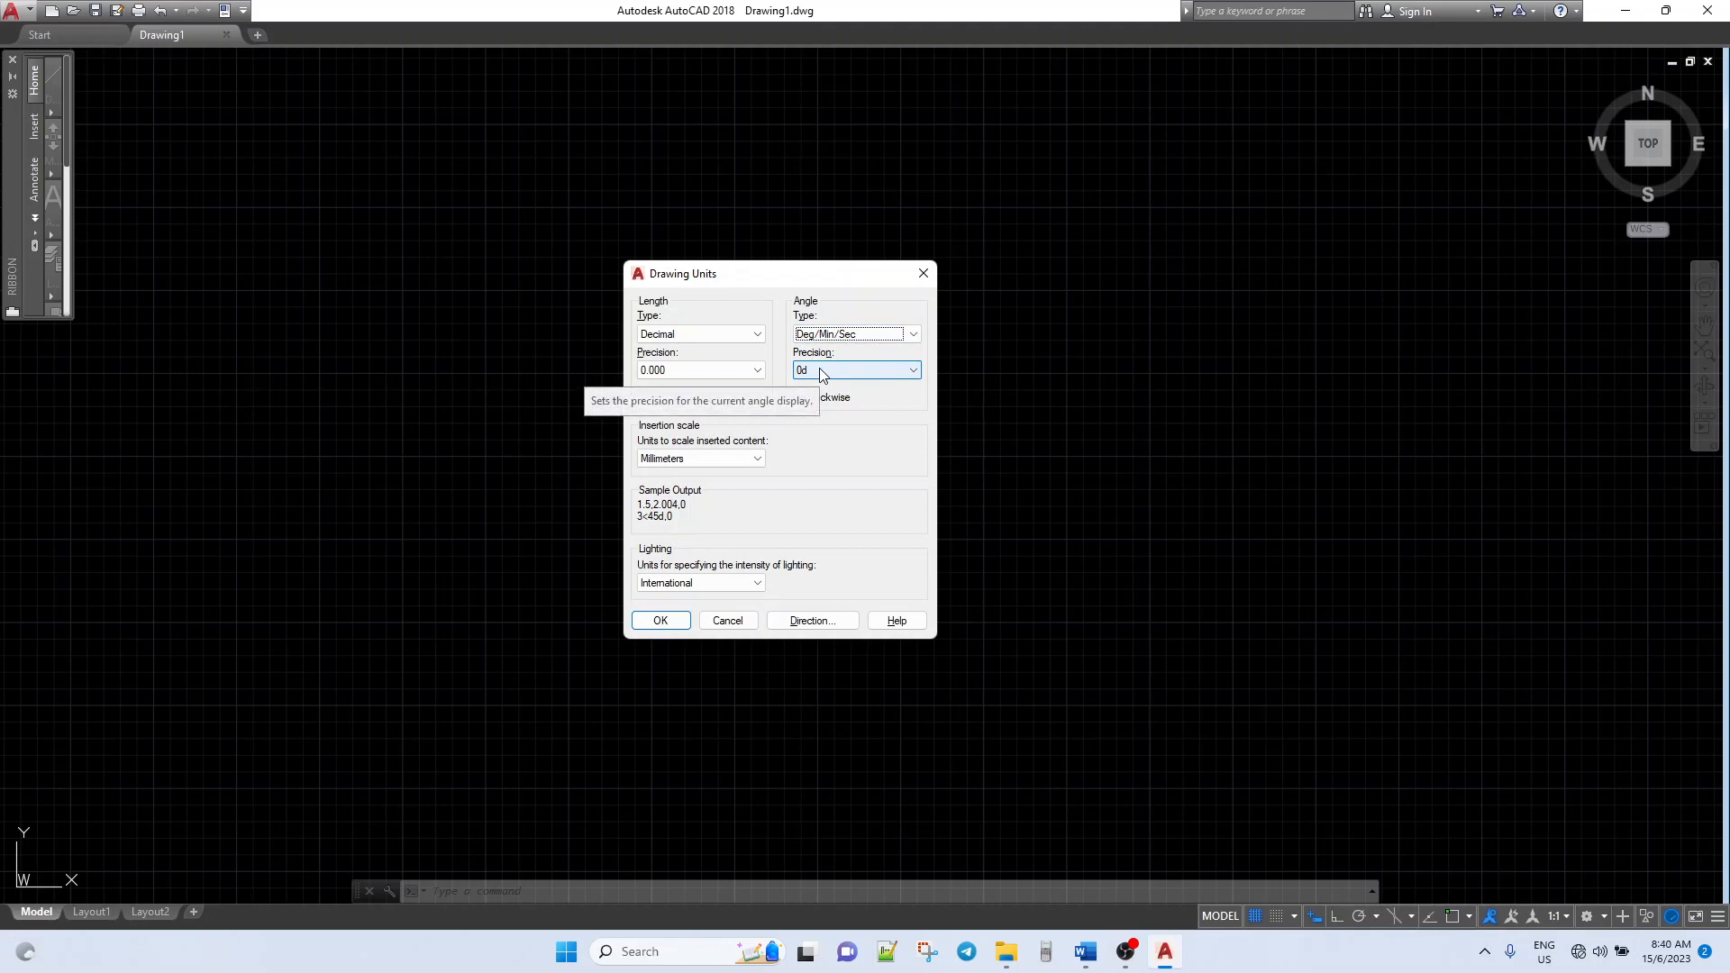
click(823, 371)
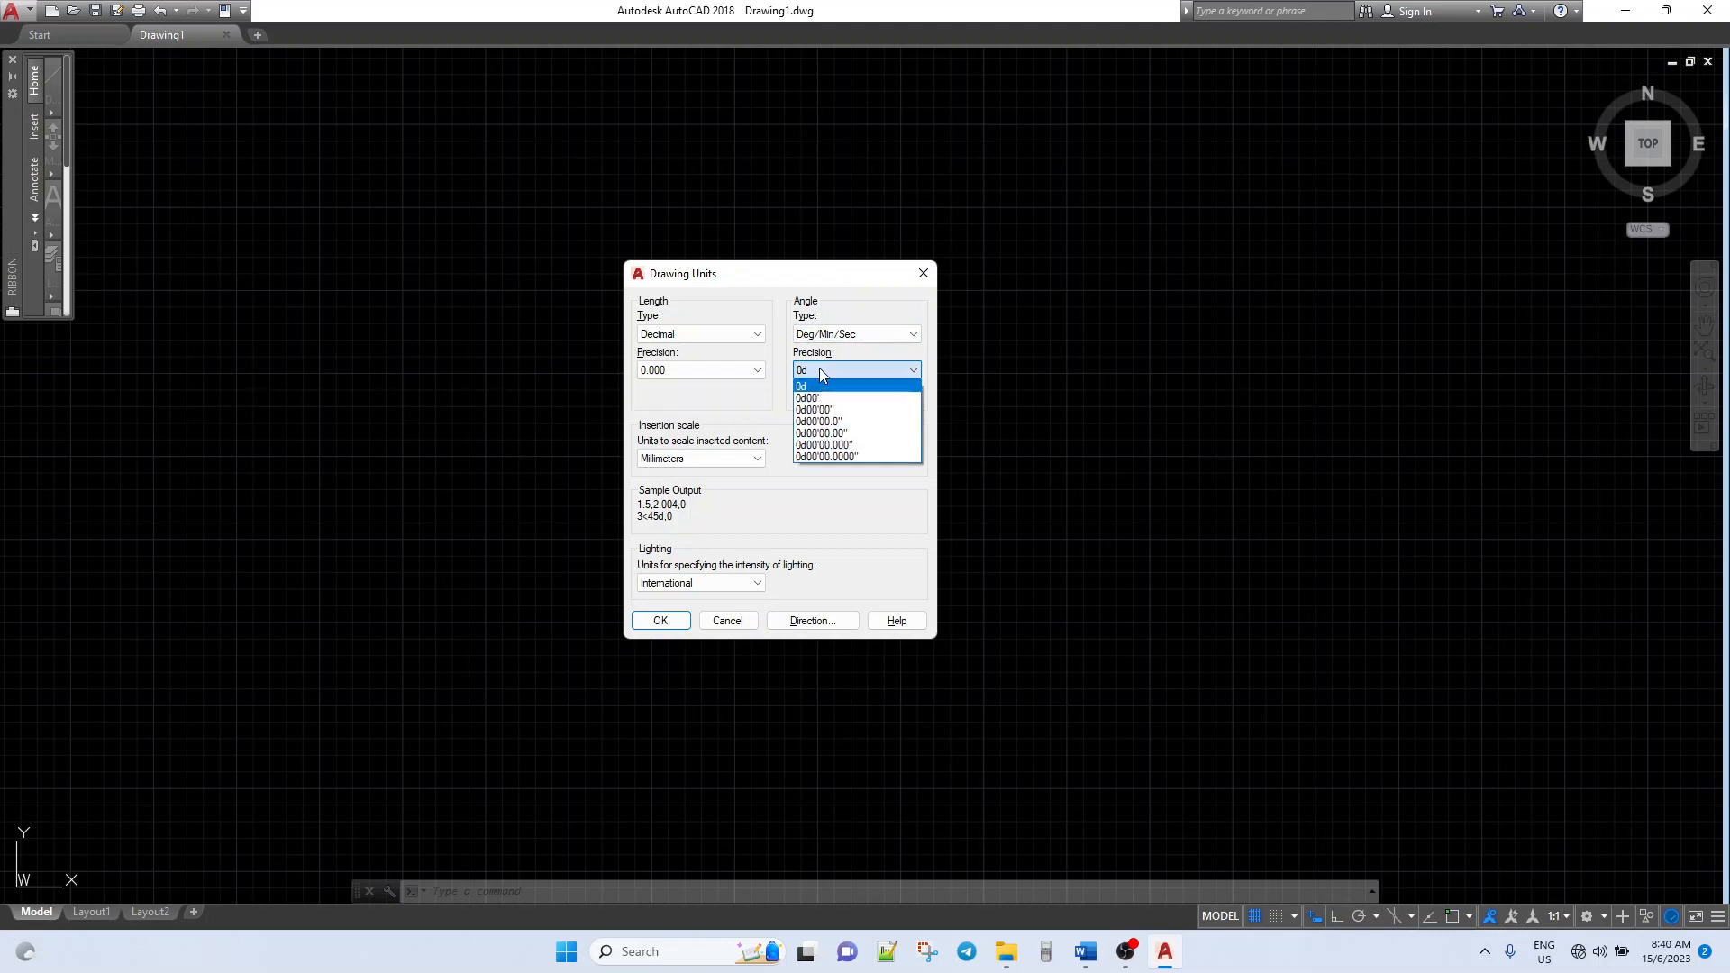
click(848, 410)
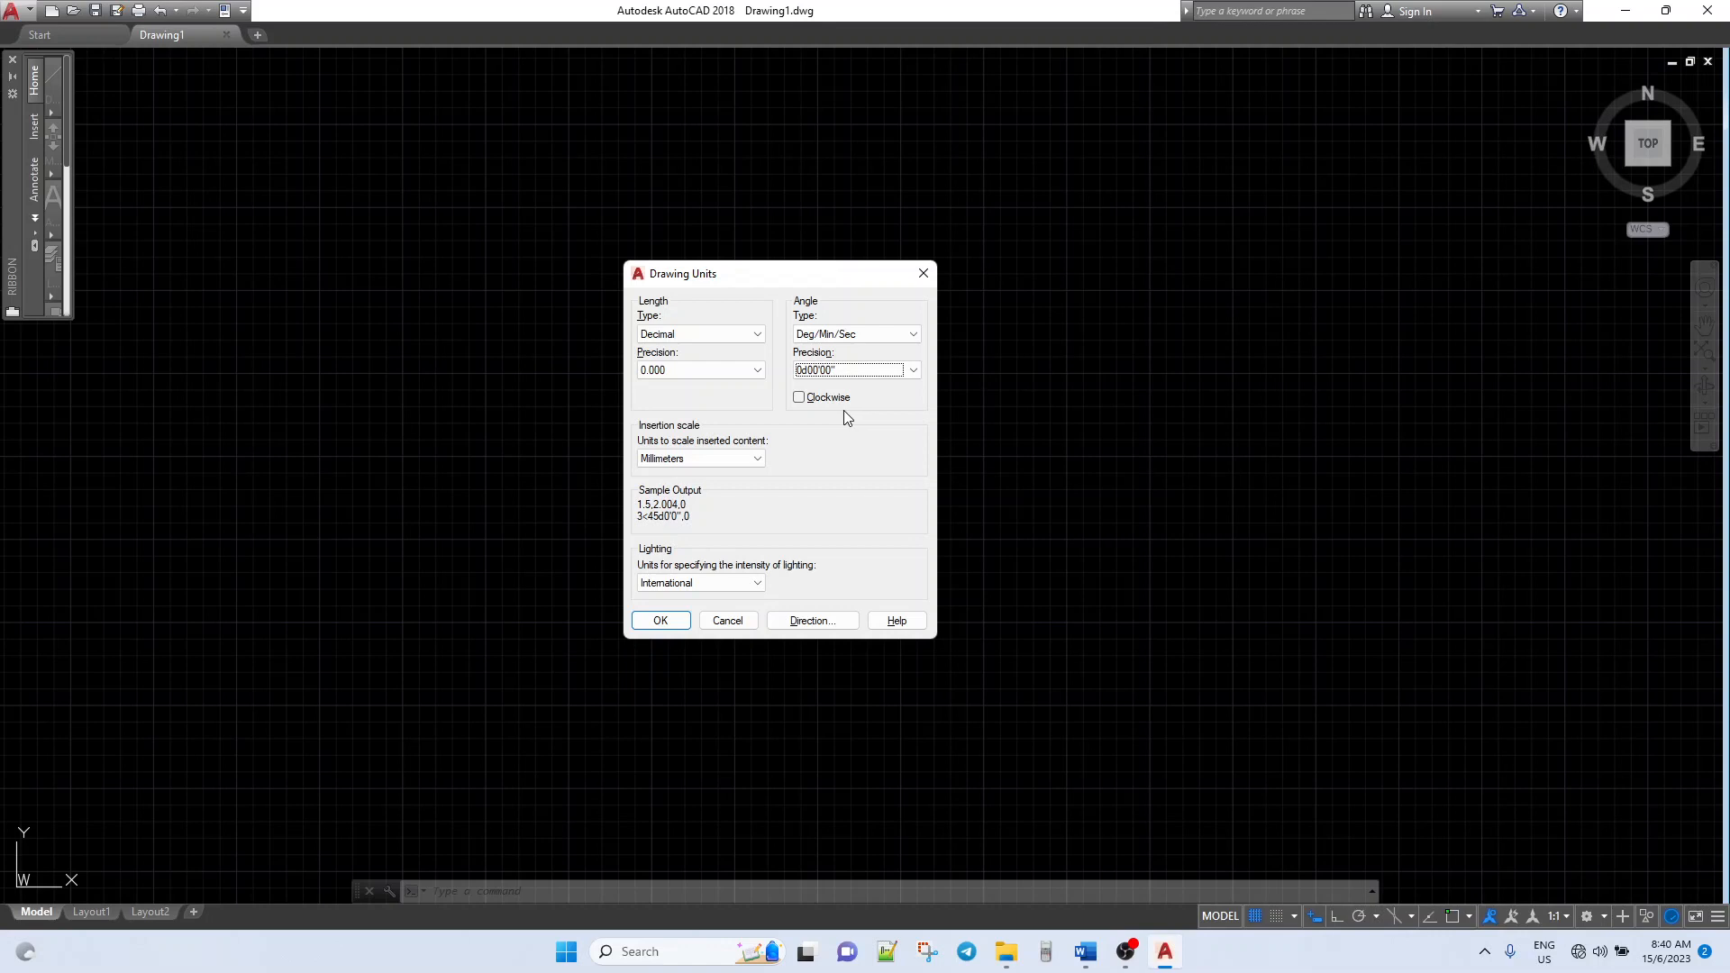
click(798, 398)
Step: Set the insertion scale to Meters and the base angle to North, and apply the drawing units
click(751, 460)
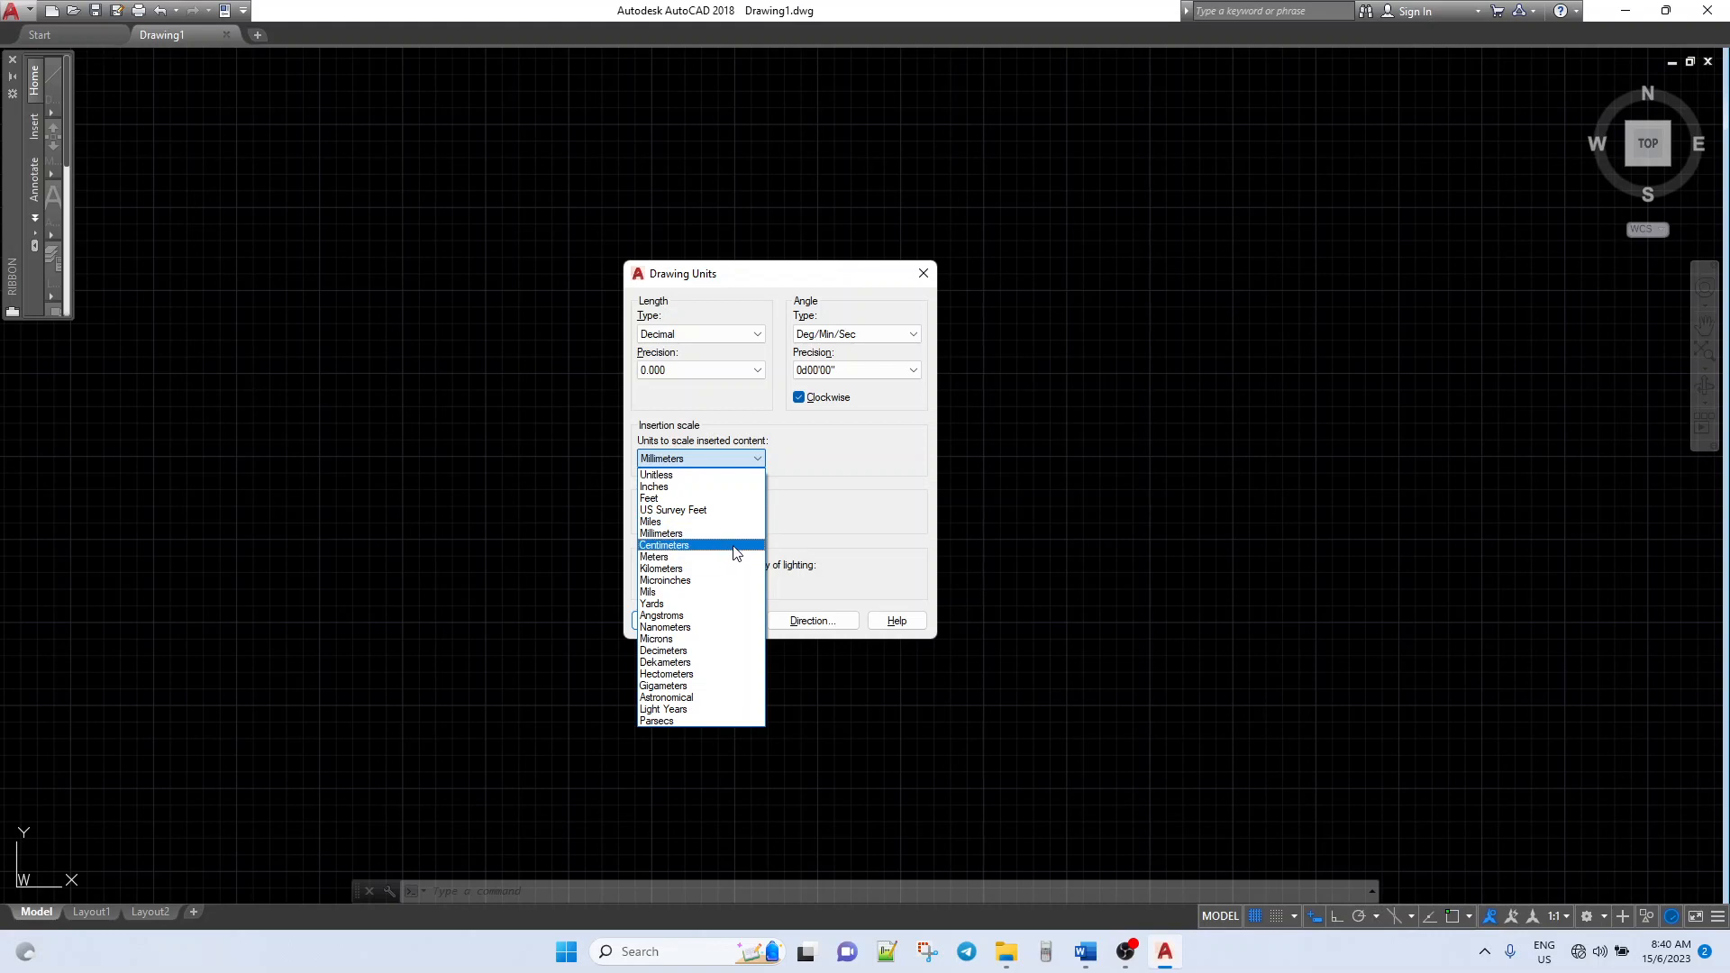
click(731, 557)
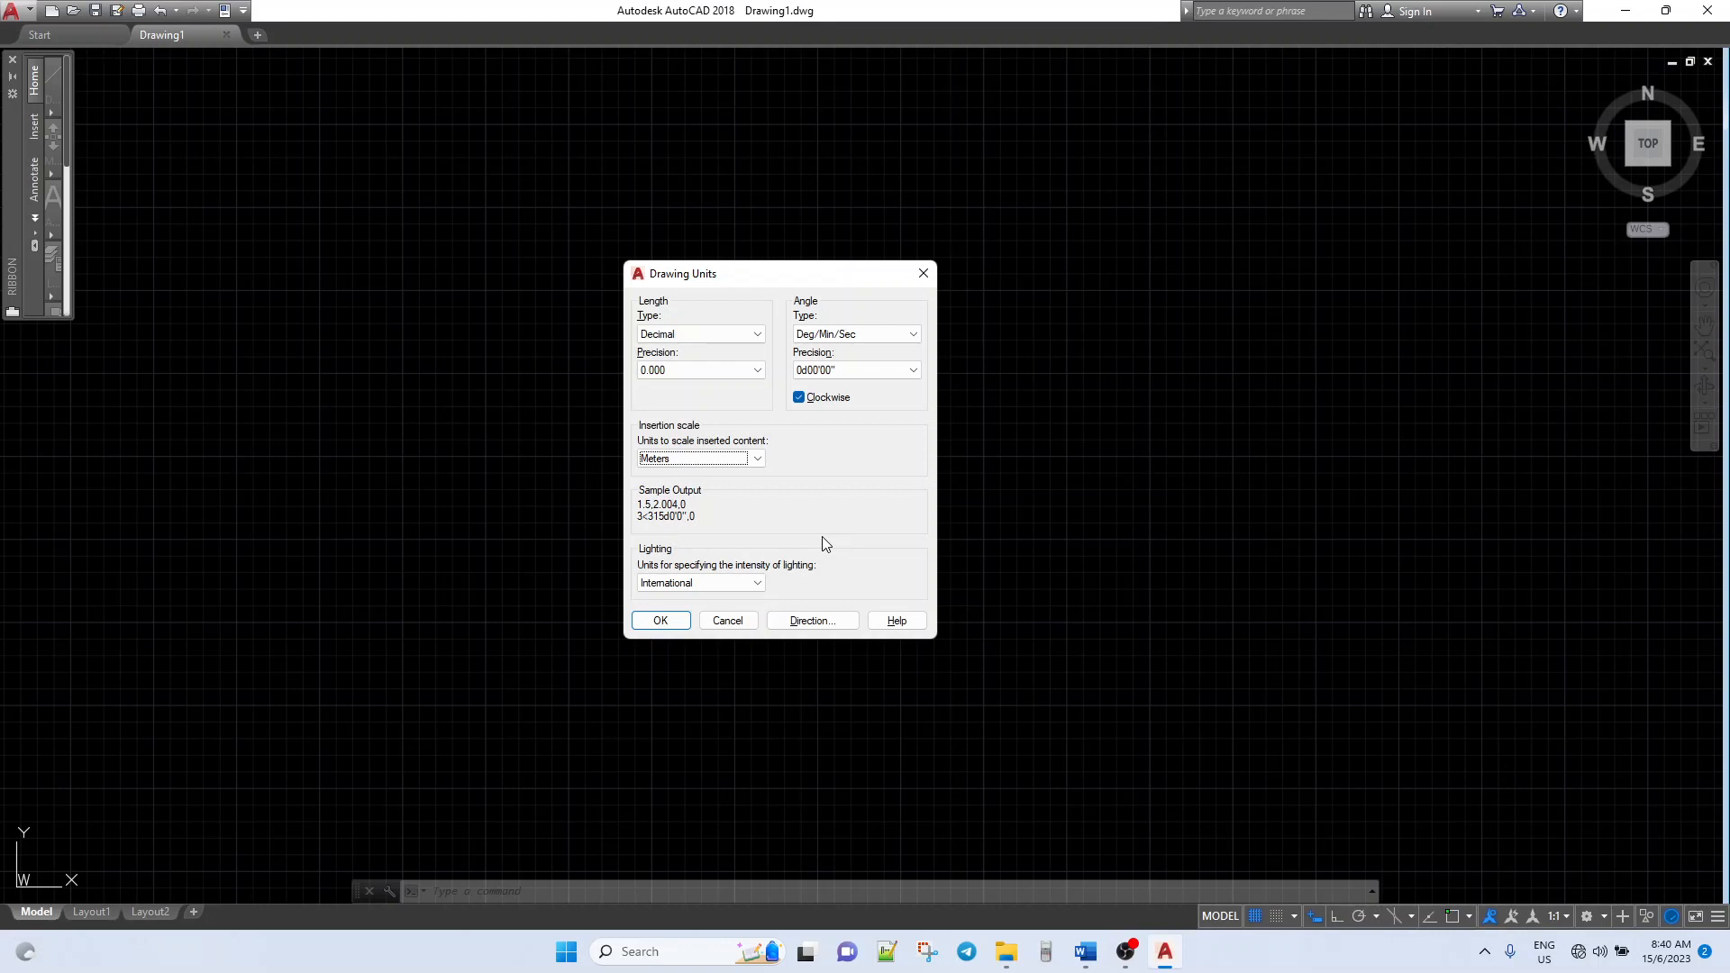
click(805, 619)
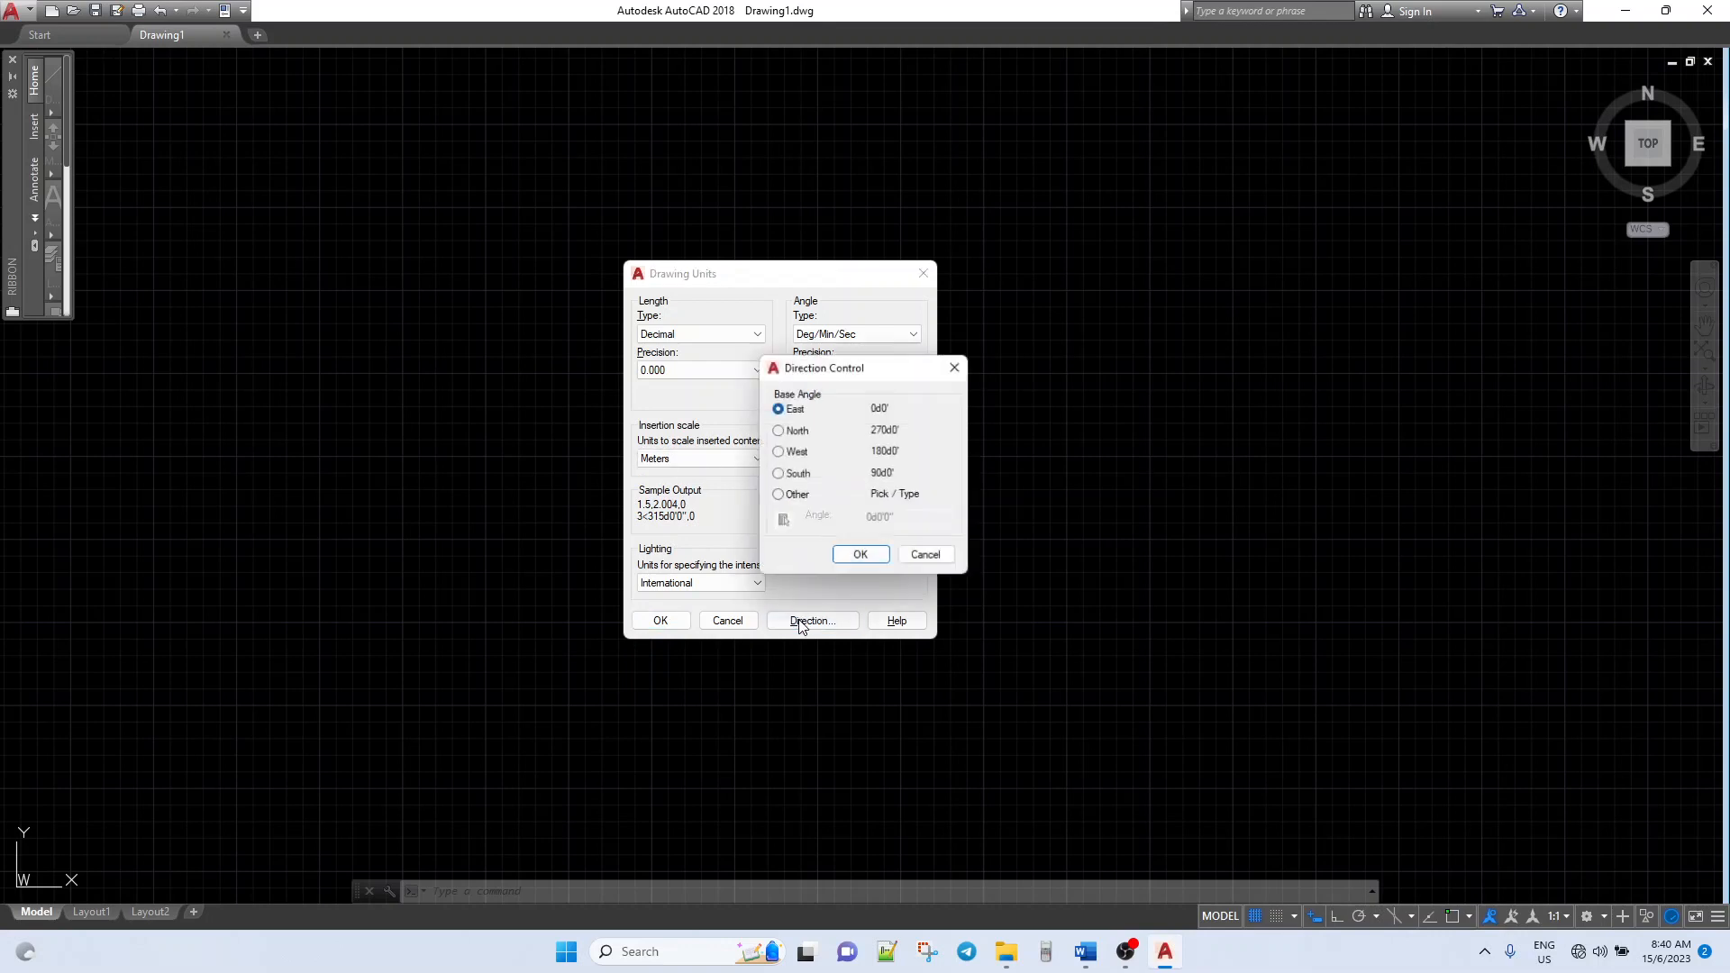
click(790, 432)
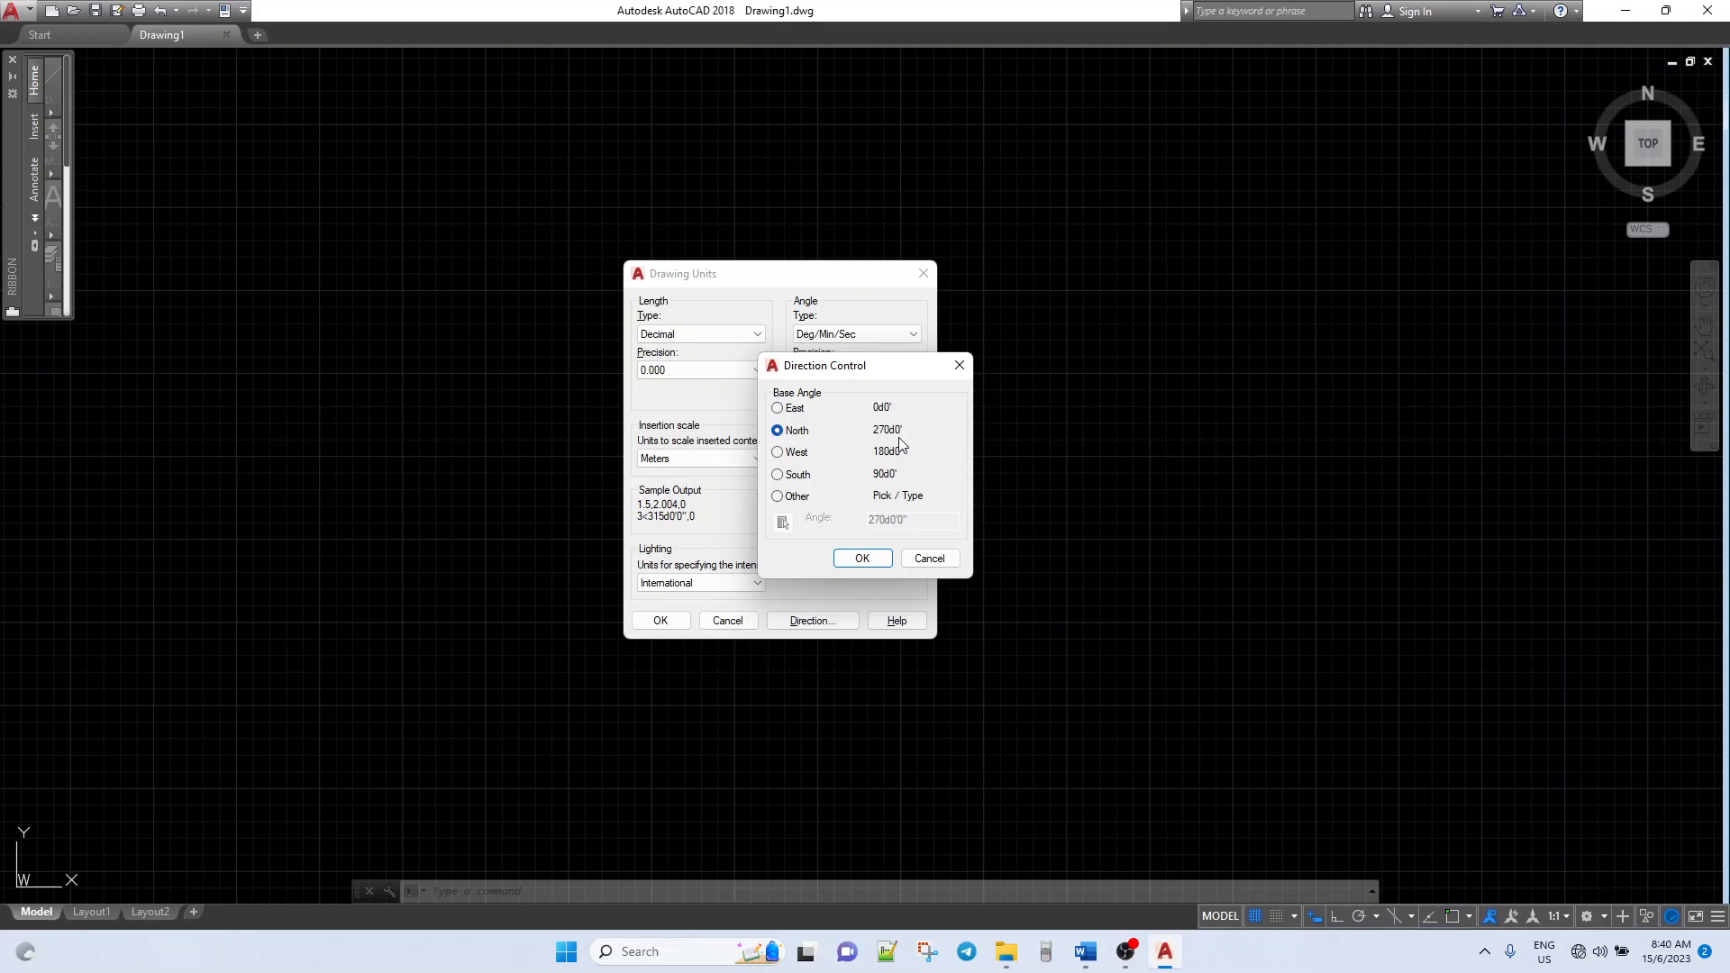
click(862, 558)
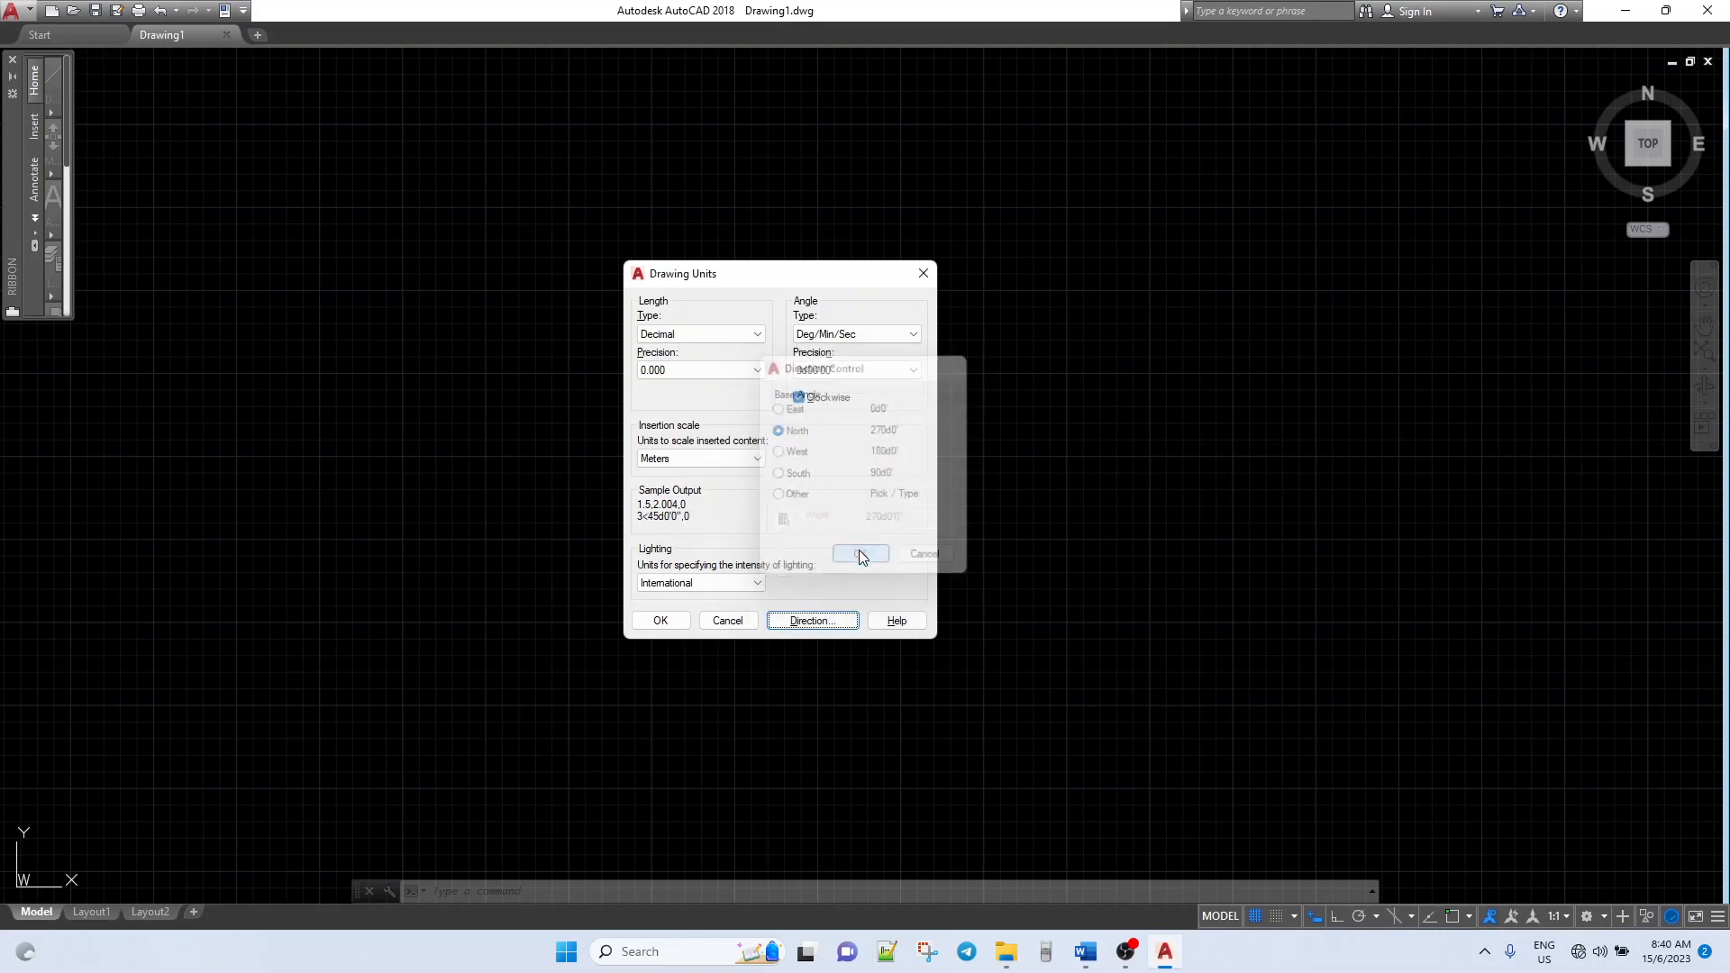
click(660, 620)
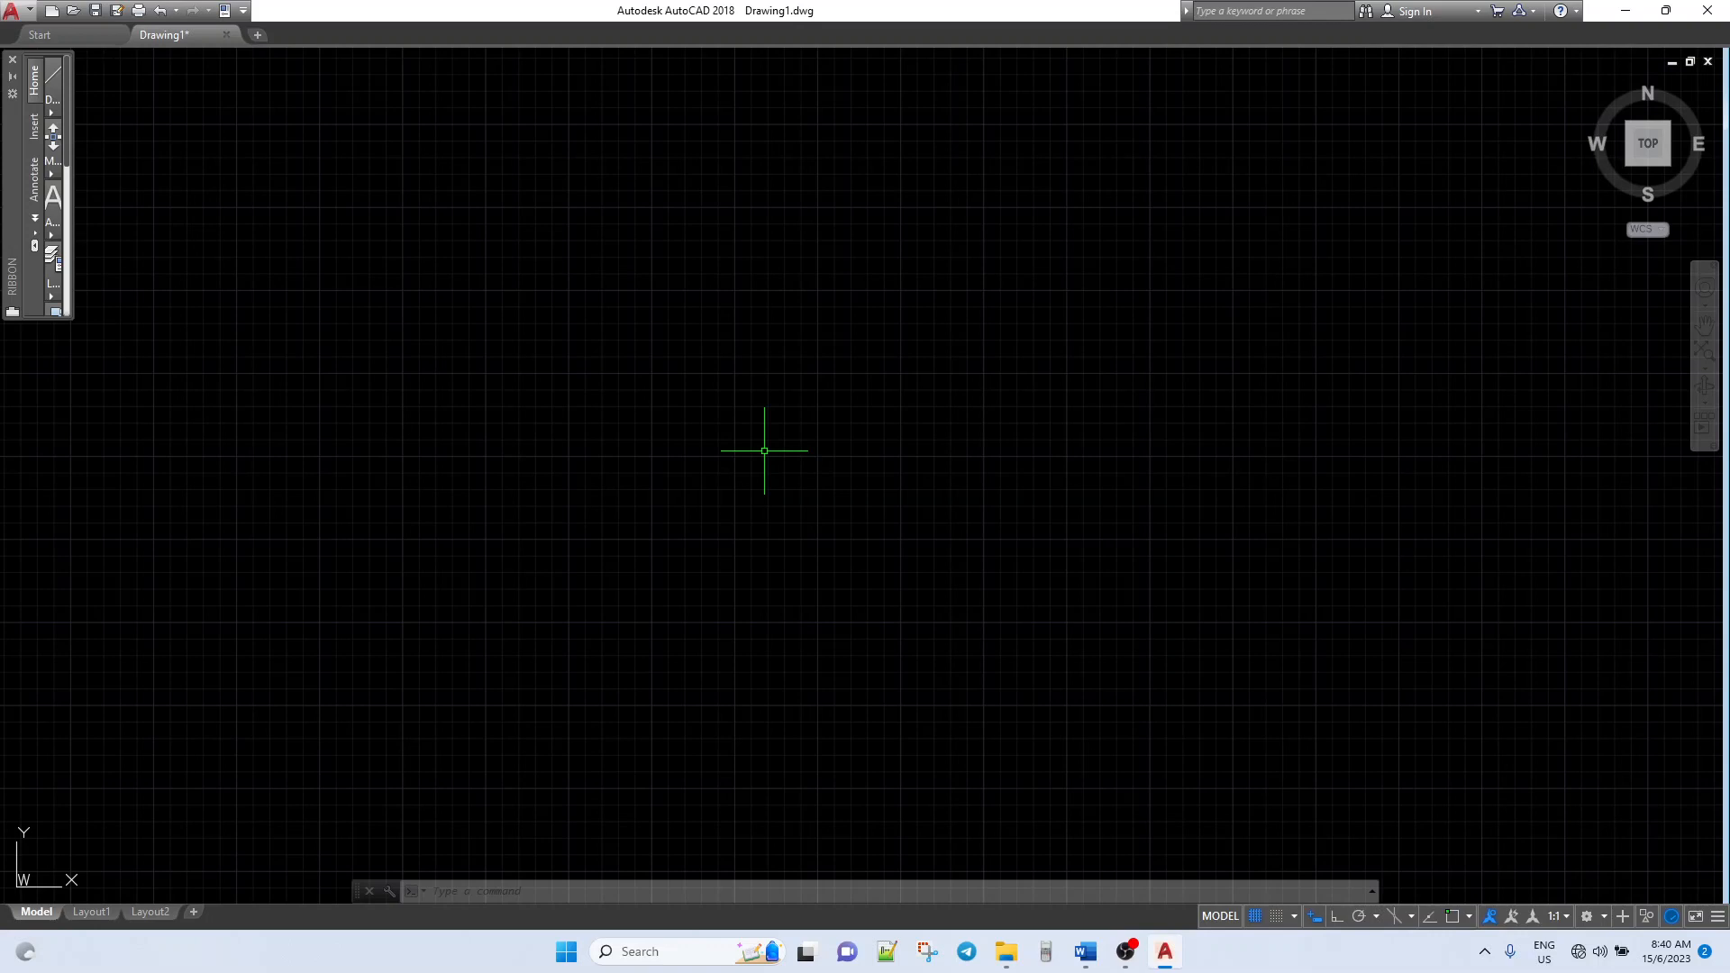
text(1000)
key(BackSpace)
key(BackSpace)
key(BackSpace)
key(BackSpace)
key(Escape)
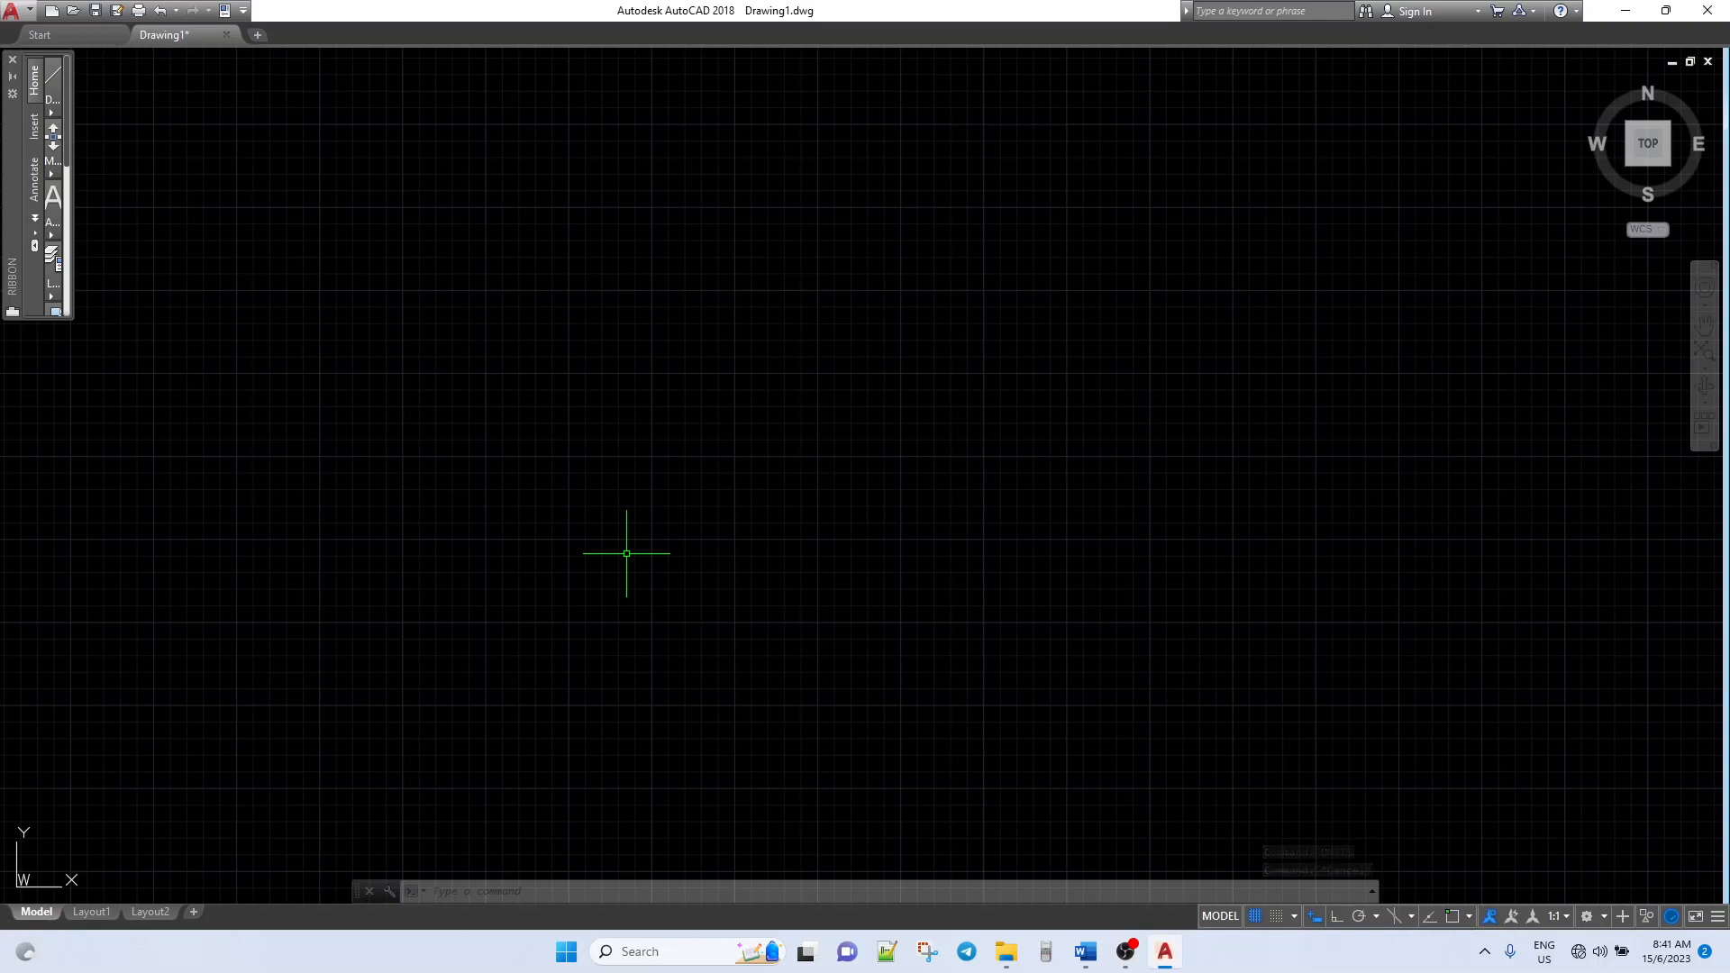
Step: Begin a polyline with its start point at coordinates 1000,1000
text(POL)
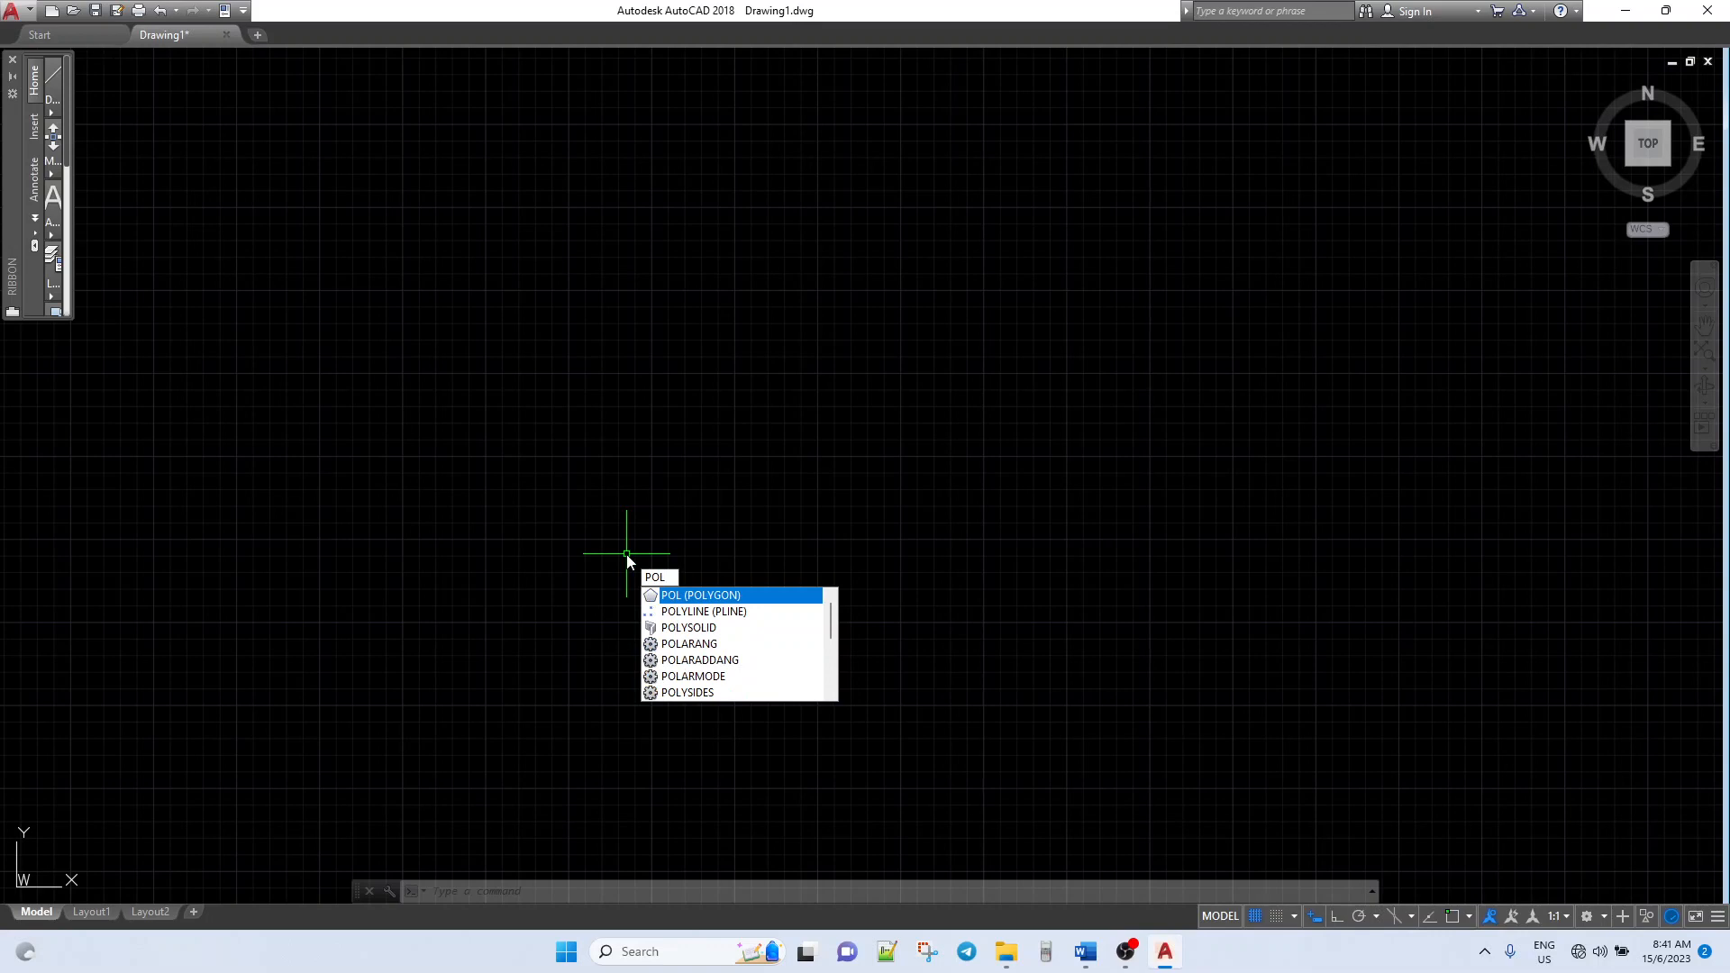
click(696, 613)
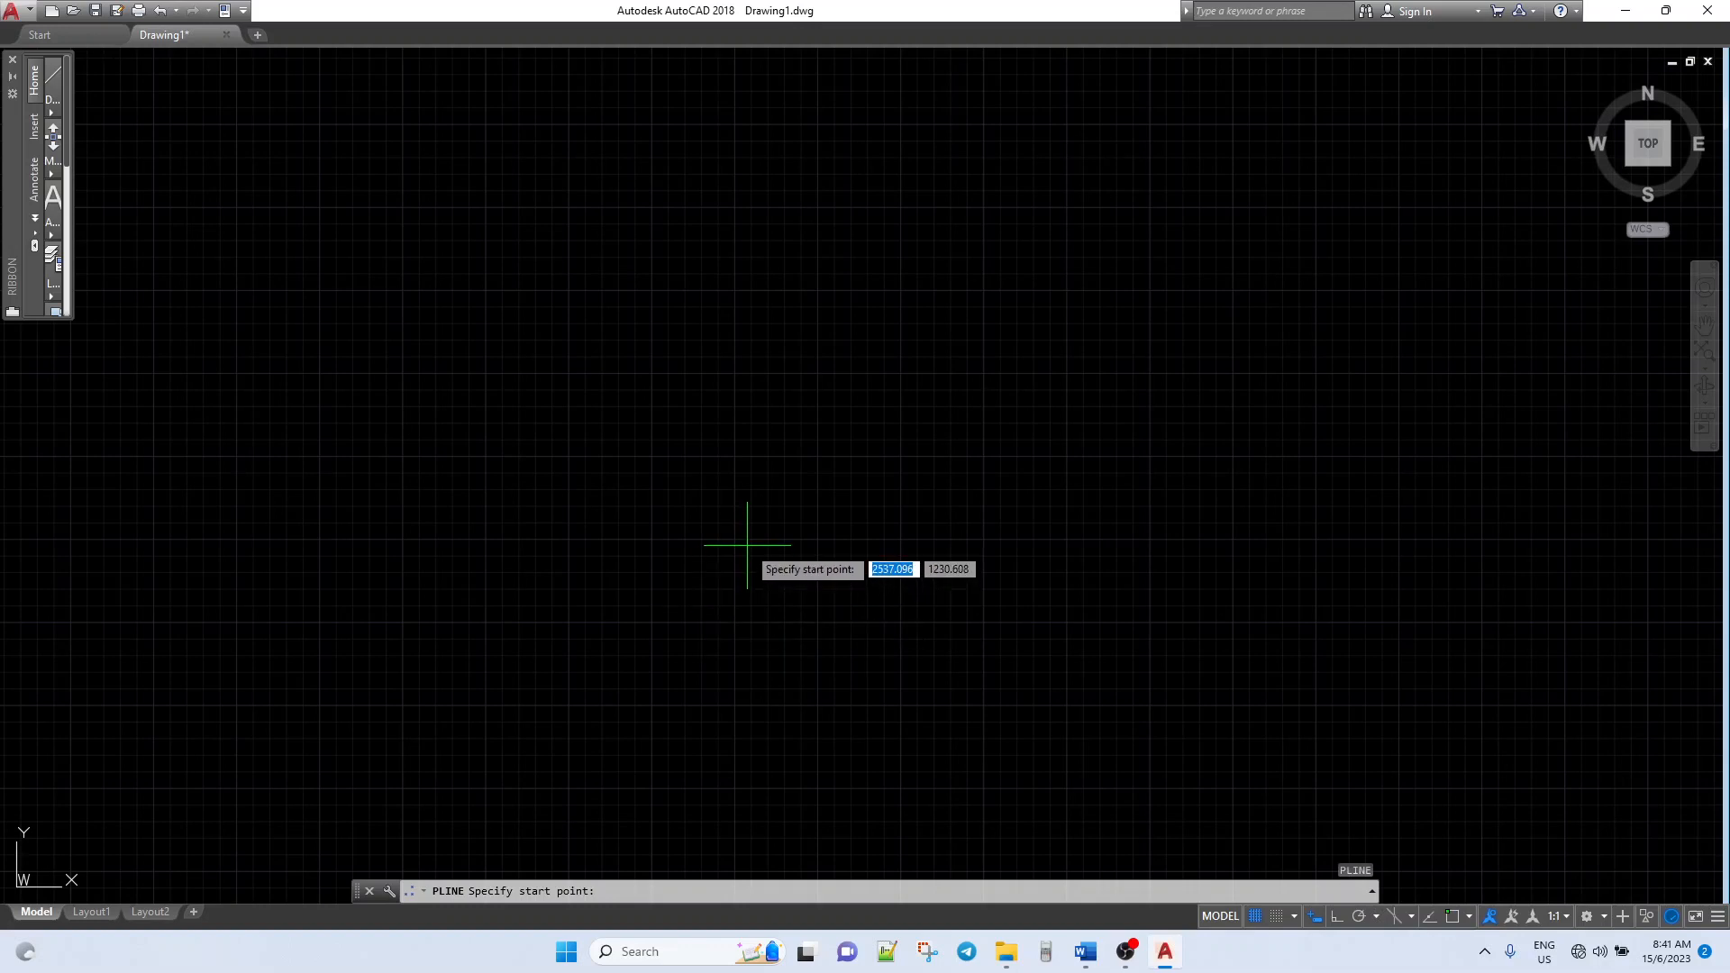
text(1000)
key(Tab)
text(1000)
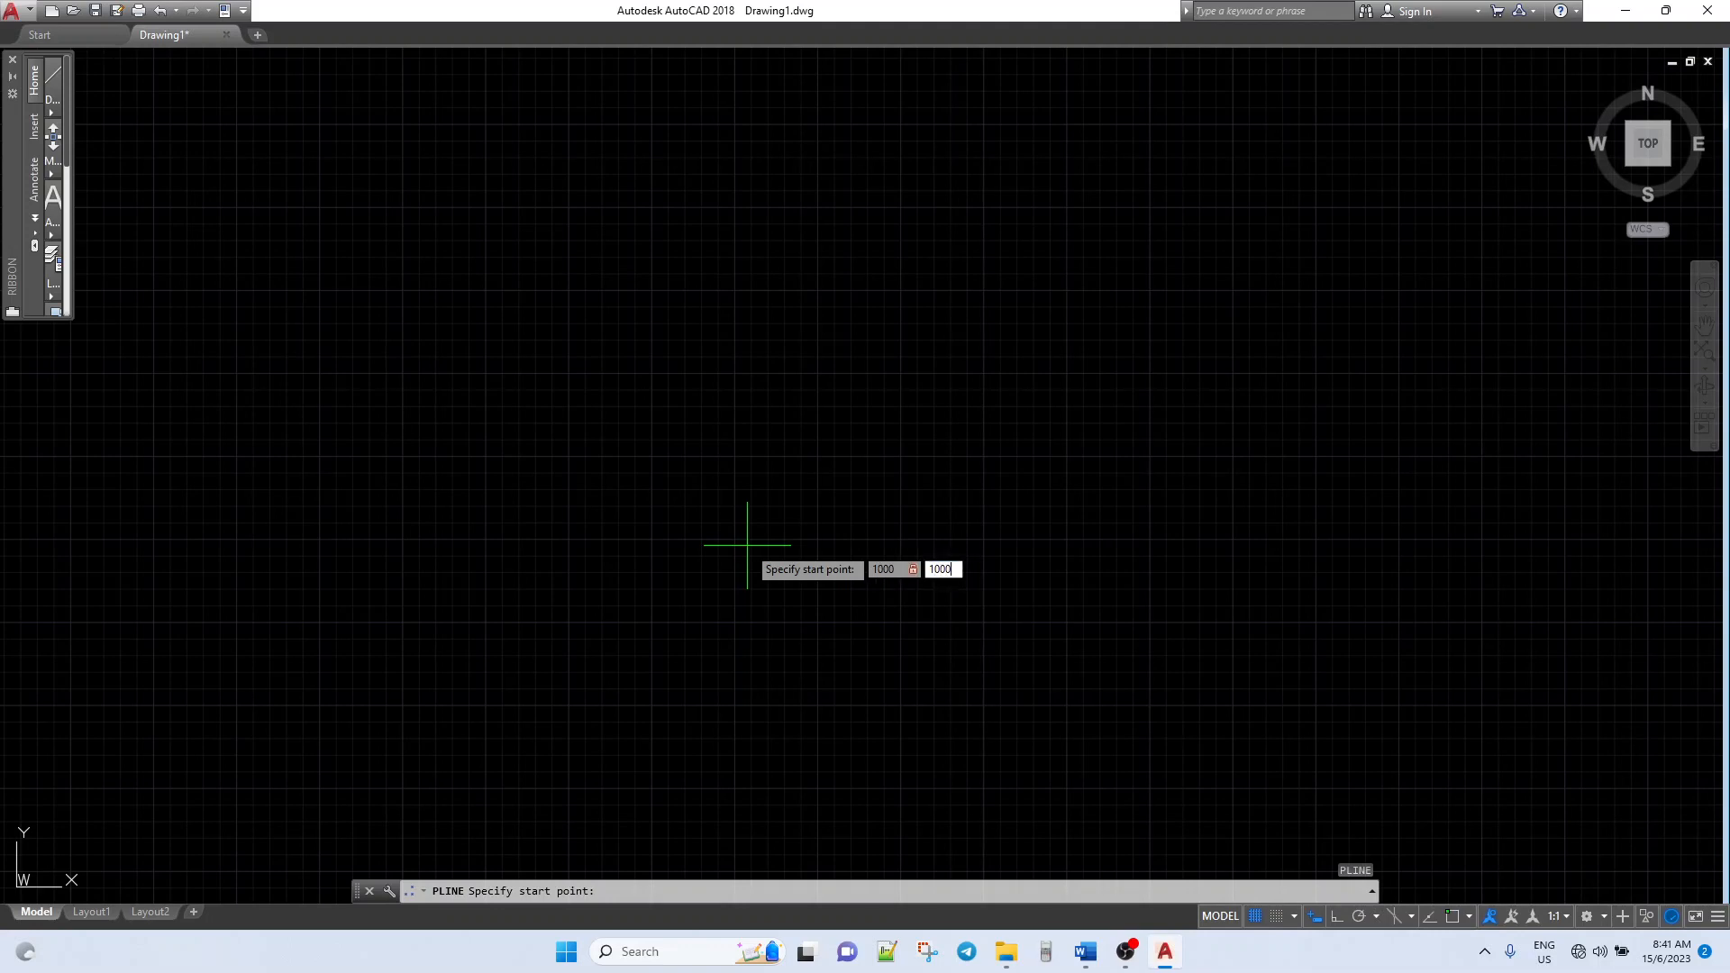
key(Return)
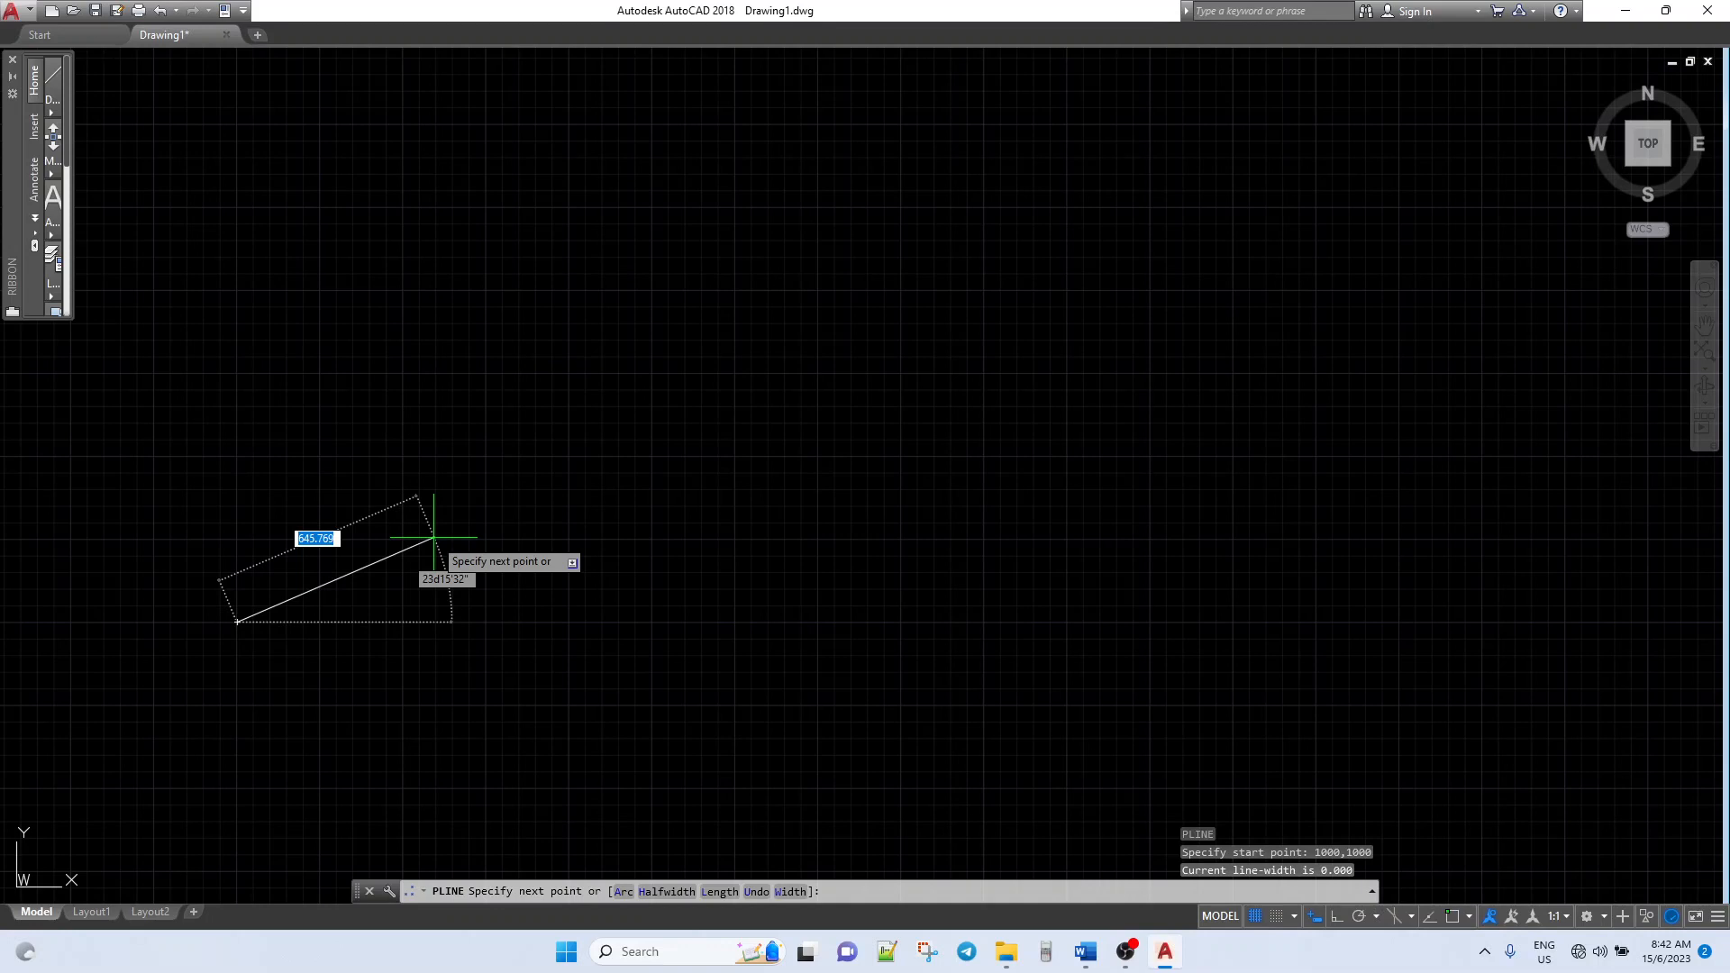
Step: Draw the first polyline segment 50.123 m long at a bearing of 40d12'33", with ortho mode off
key(F8)
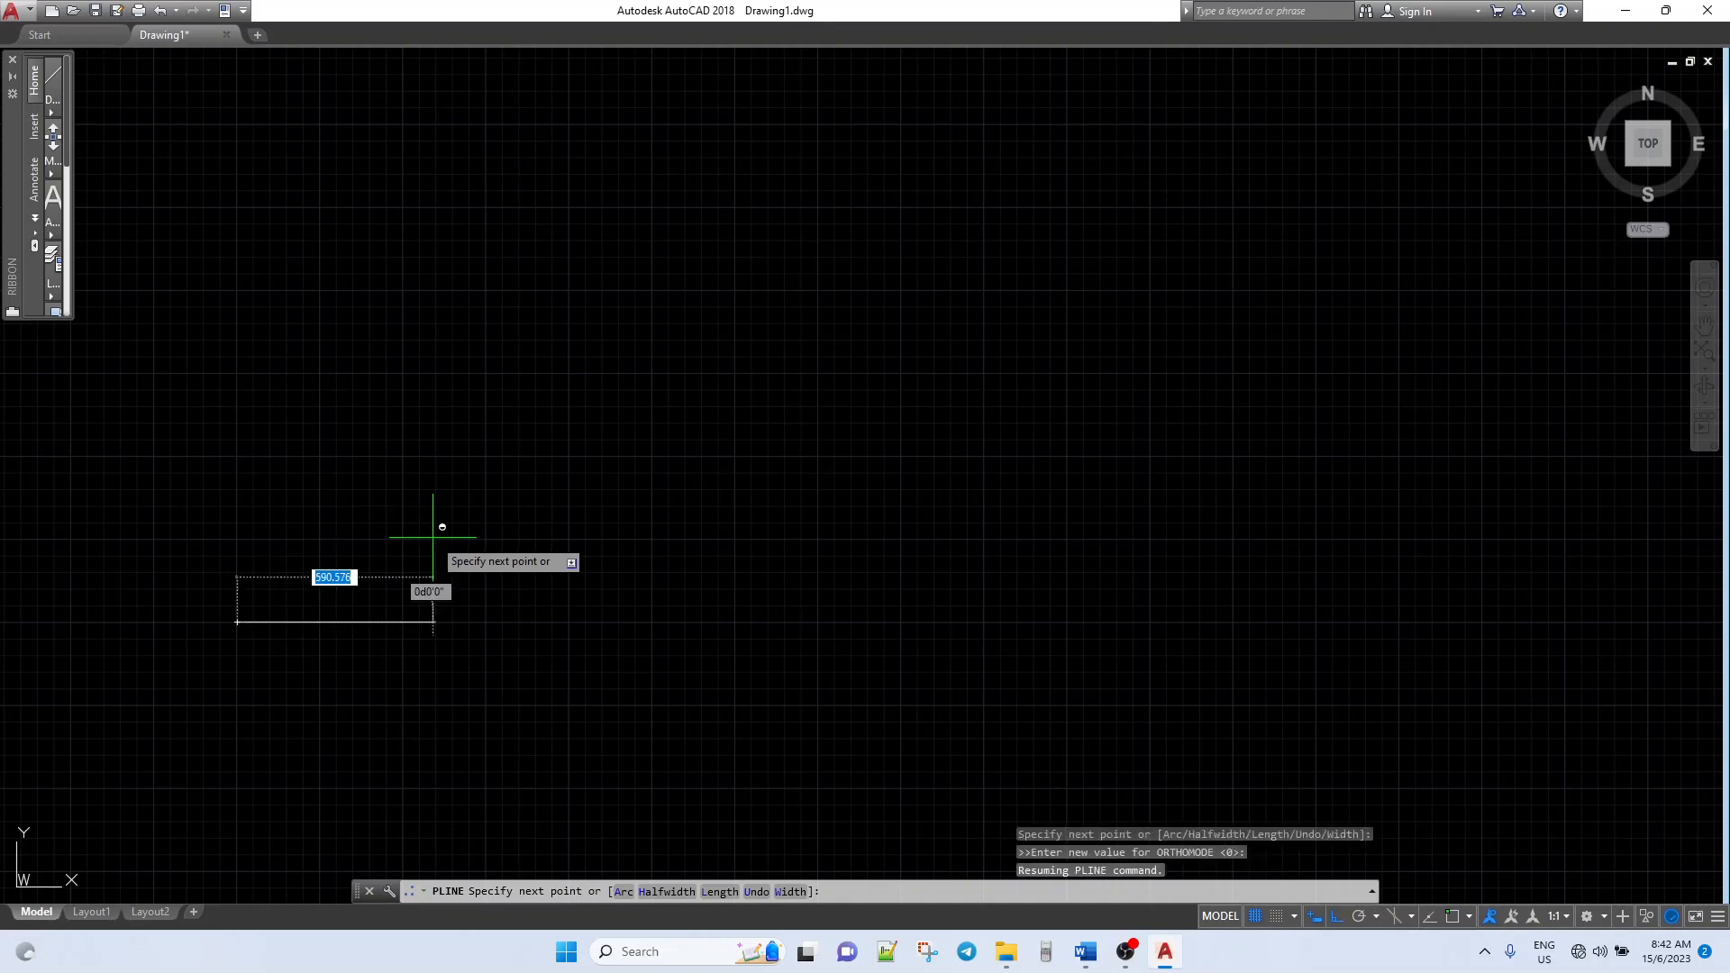
key(F8)
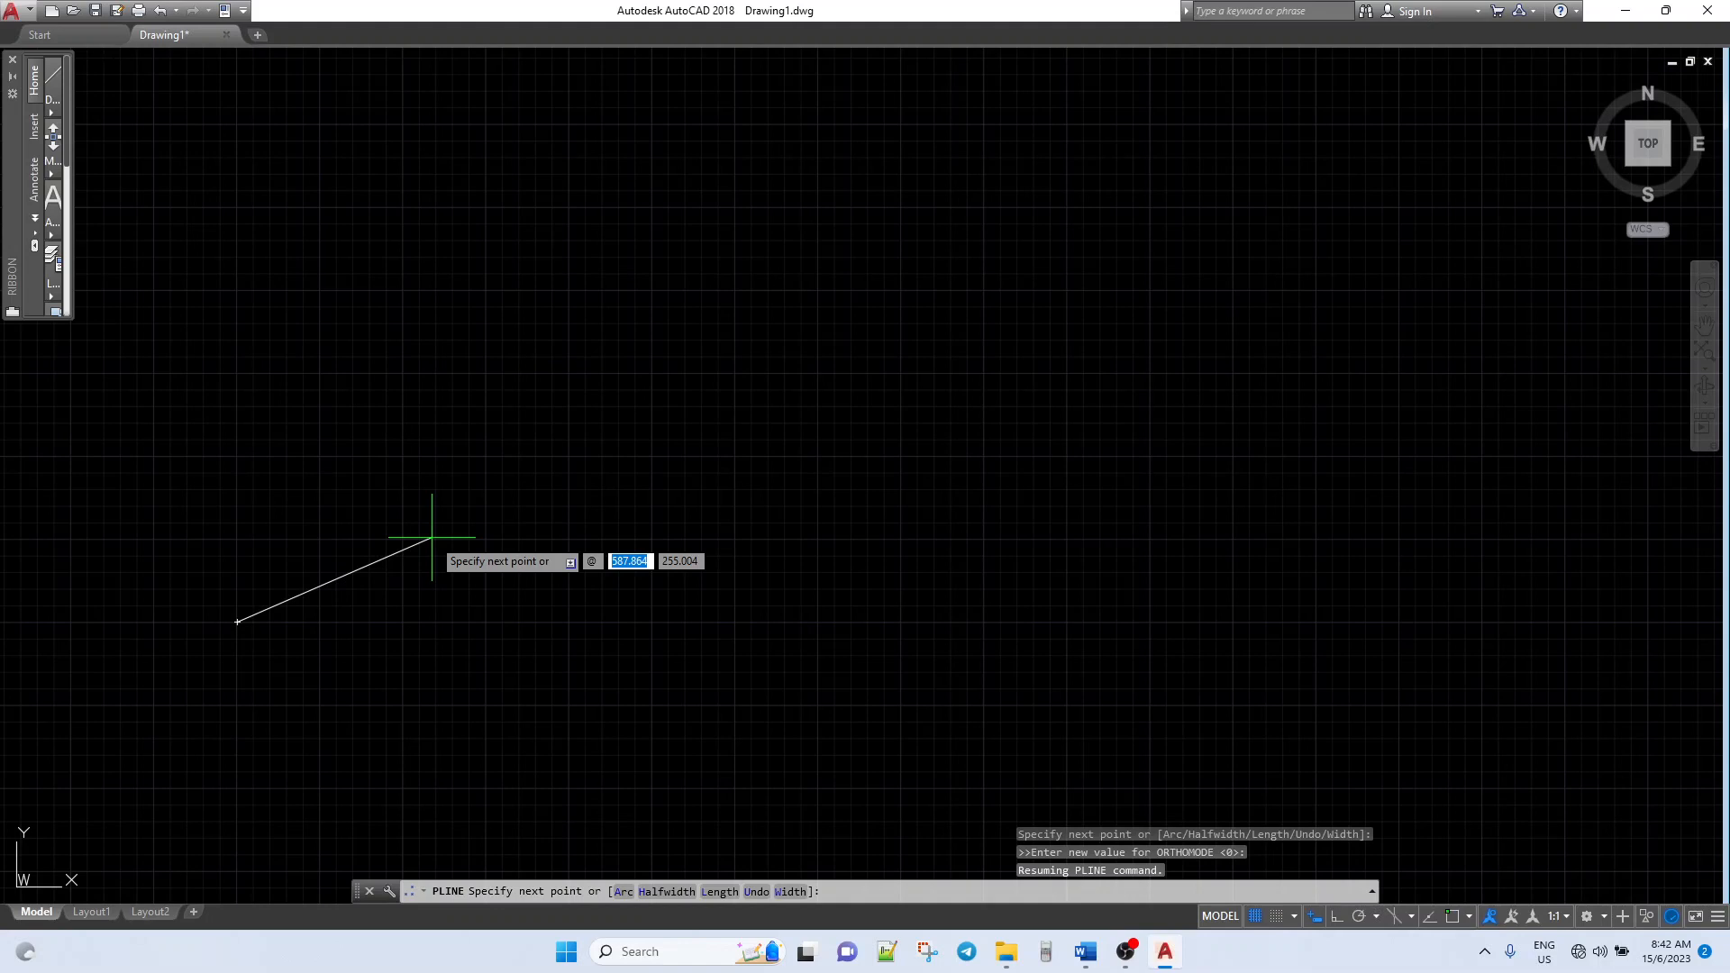
text(50.123)
key(Tab)
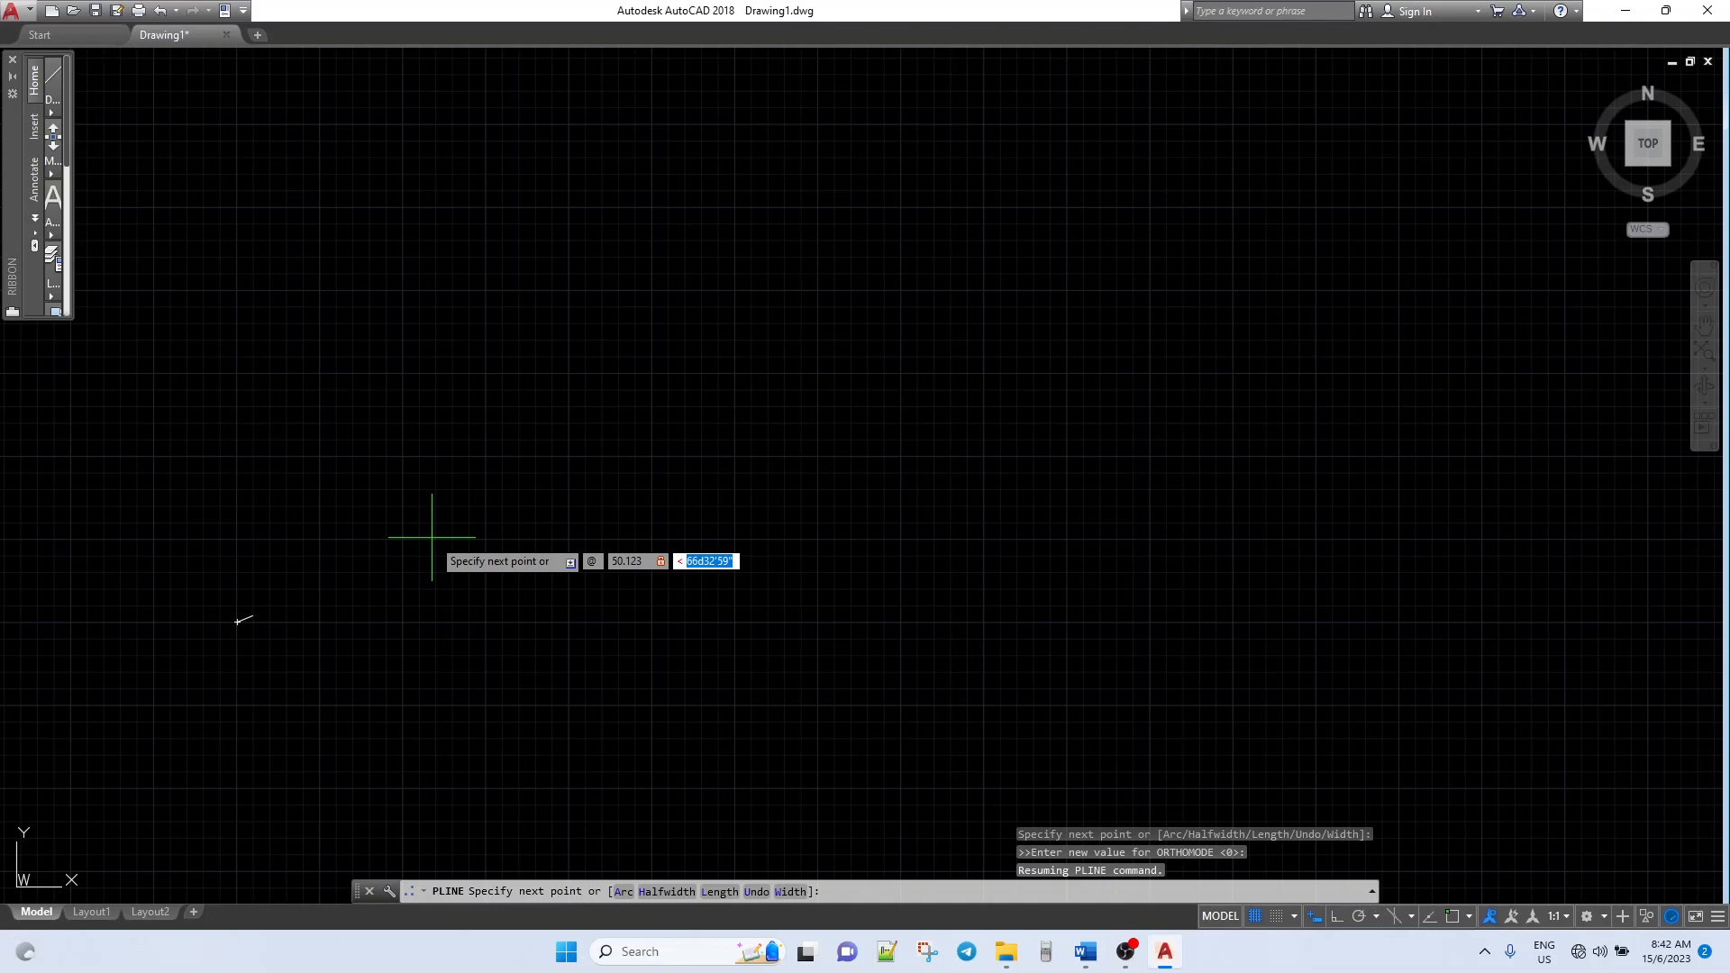
text(40d12'33")
key(Return)
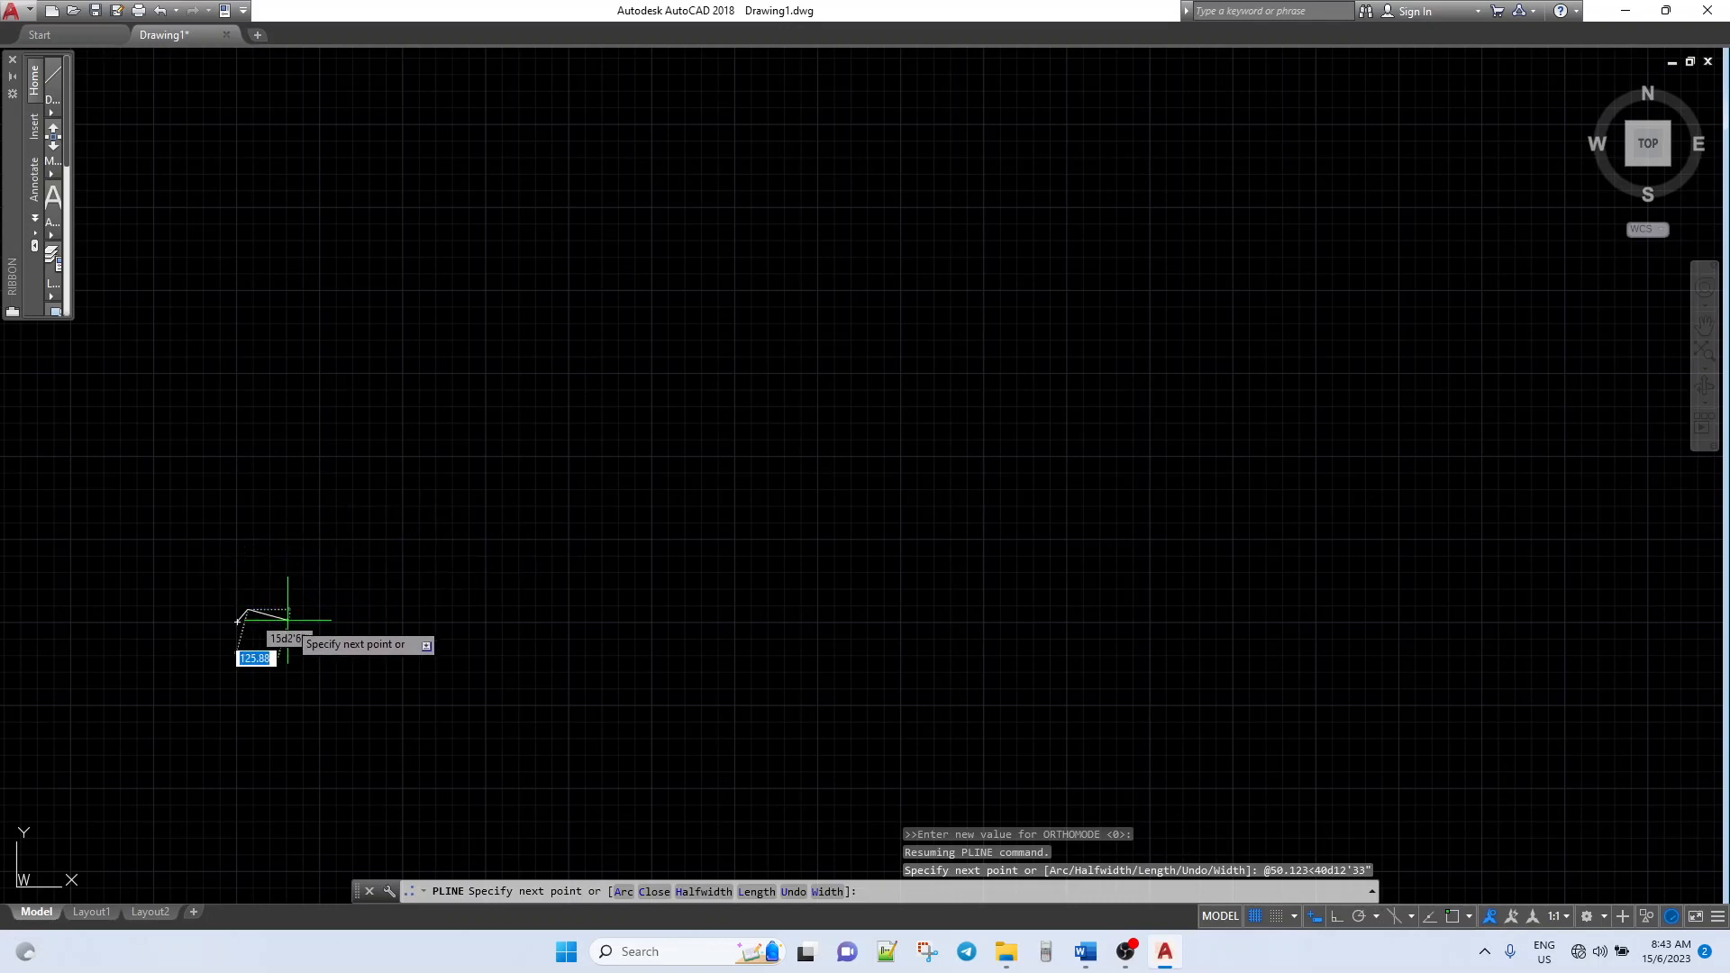
Step: Add the second polyline segment, 34.321 m long at a bearing of 110d42'51"
scroll(287, 620, up, 5)
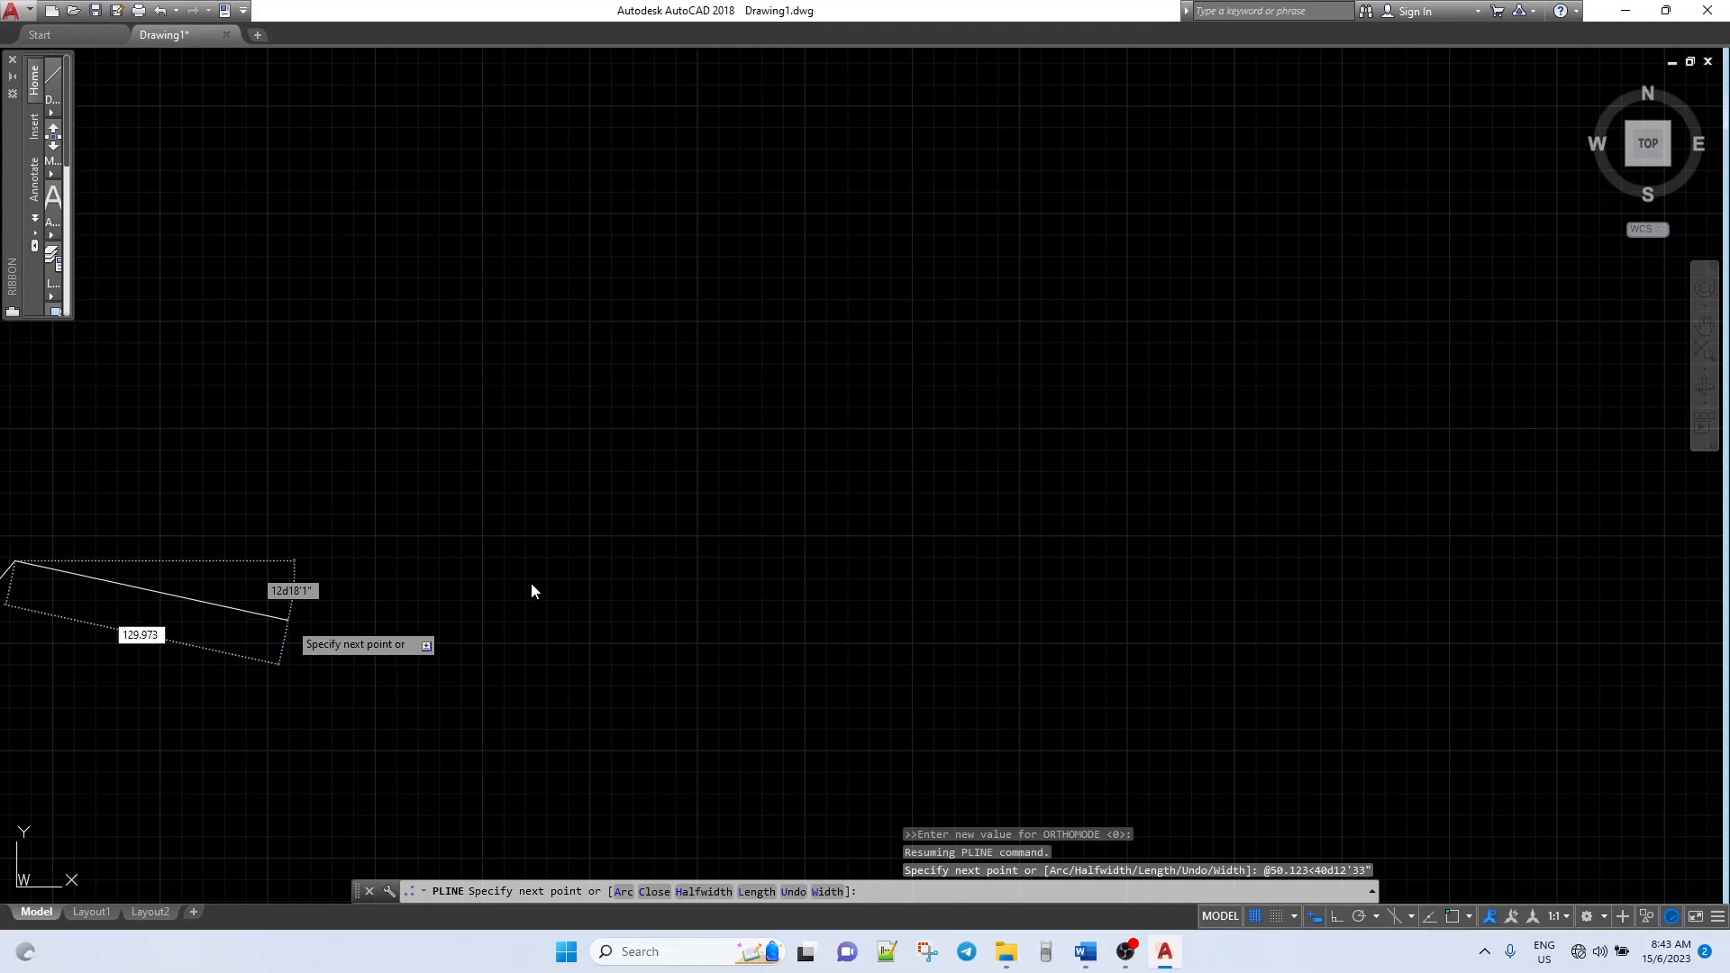
key(Escape)
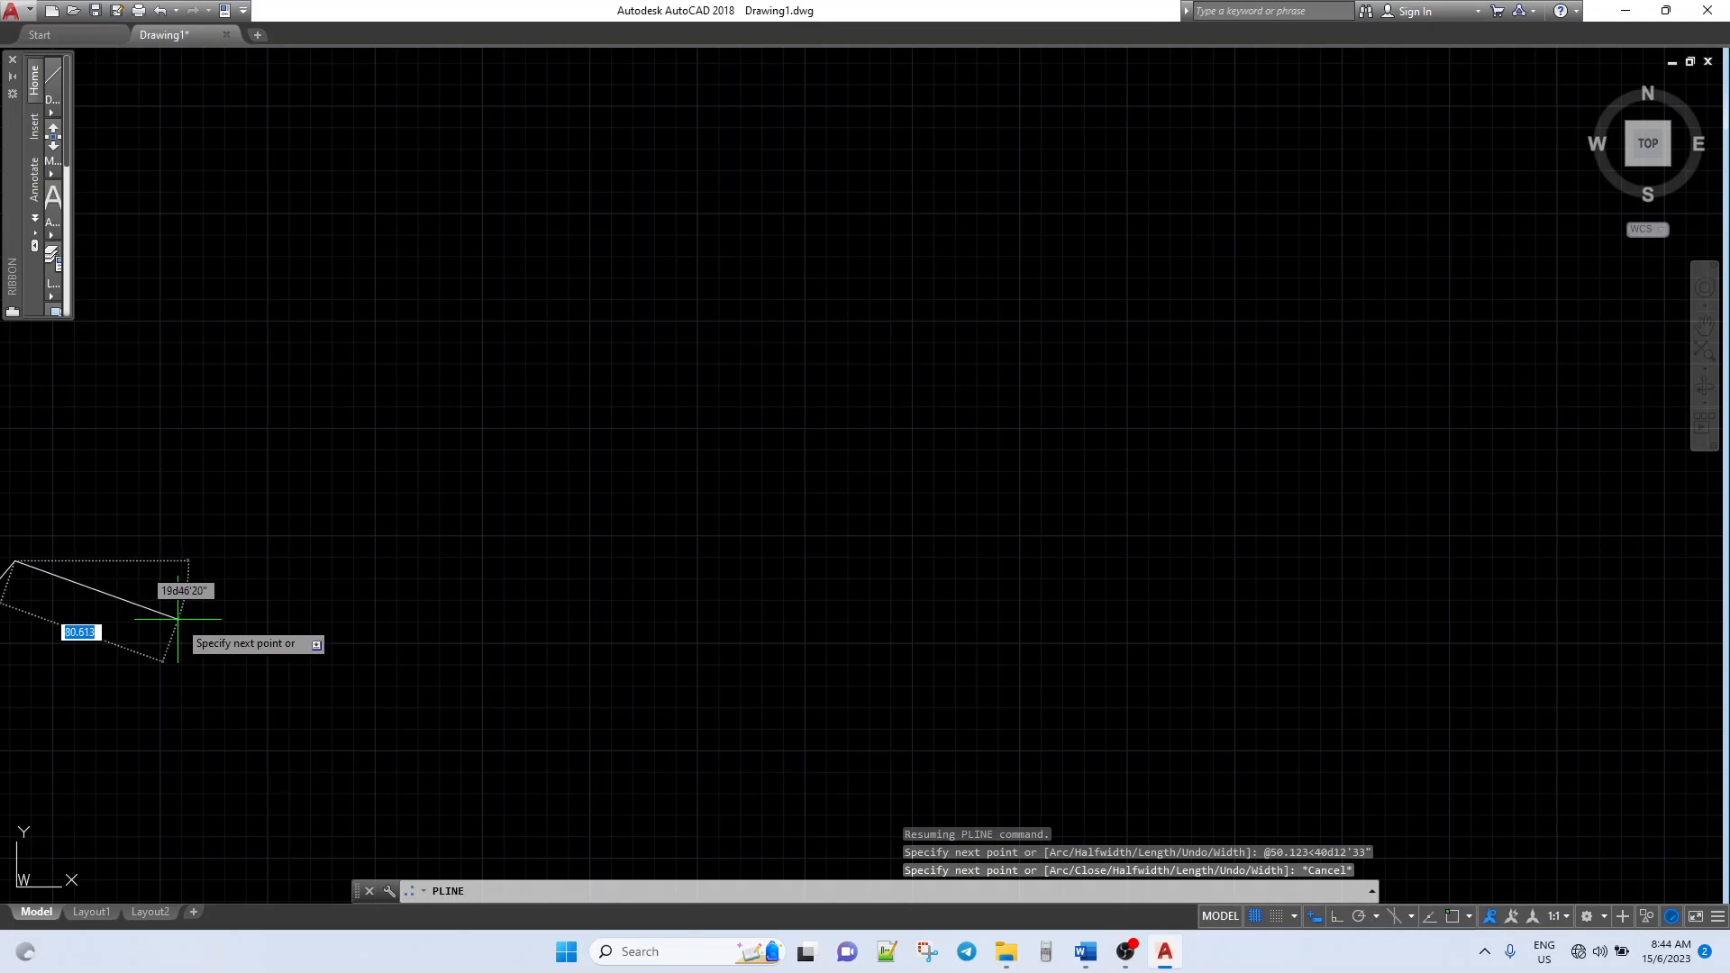
mouse_move(66, 523)
middle_down()
mouse_move(204, 579)
mouse_move(651, 501)
mouse_move(579, 340)
middle_up()
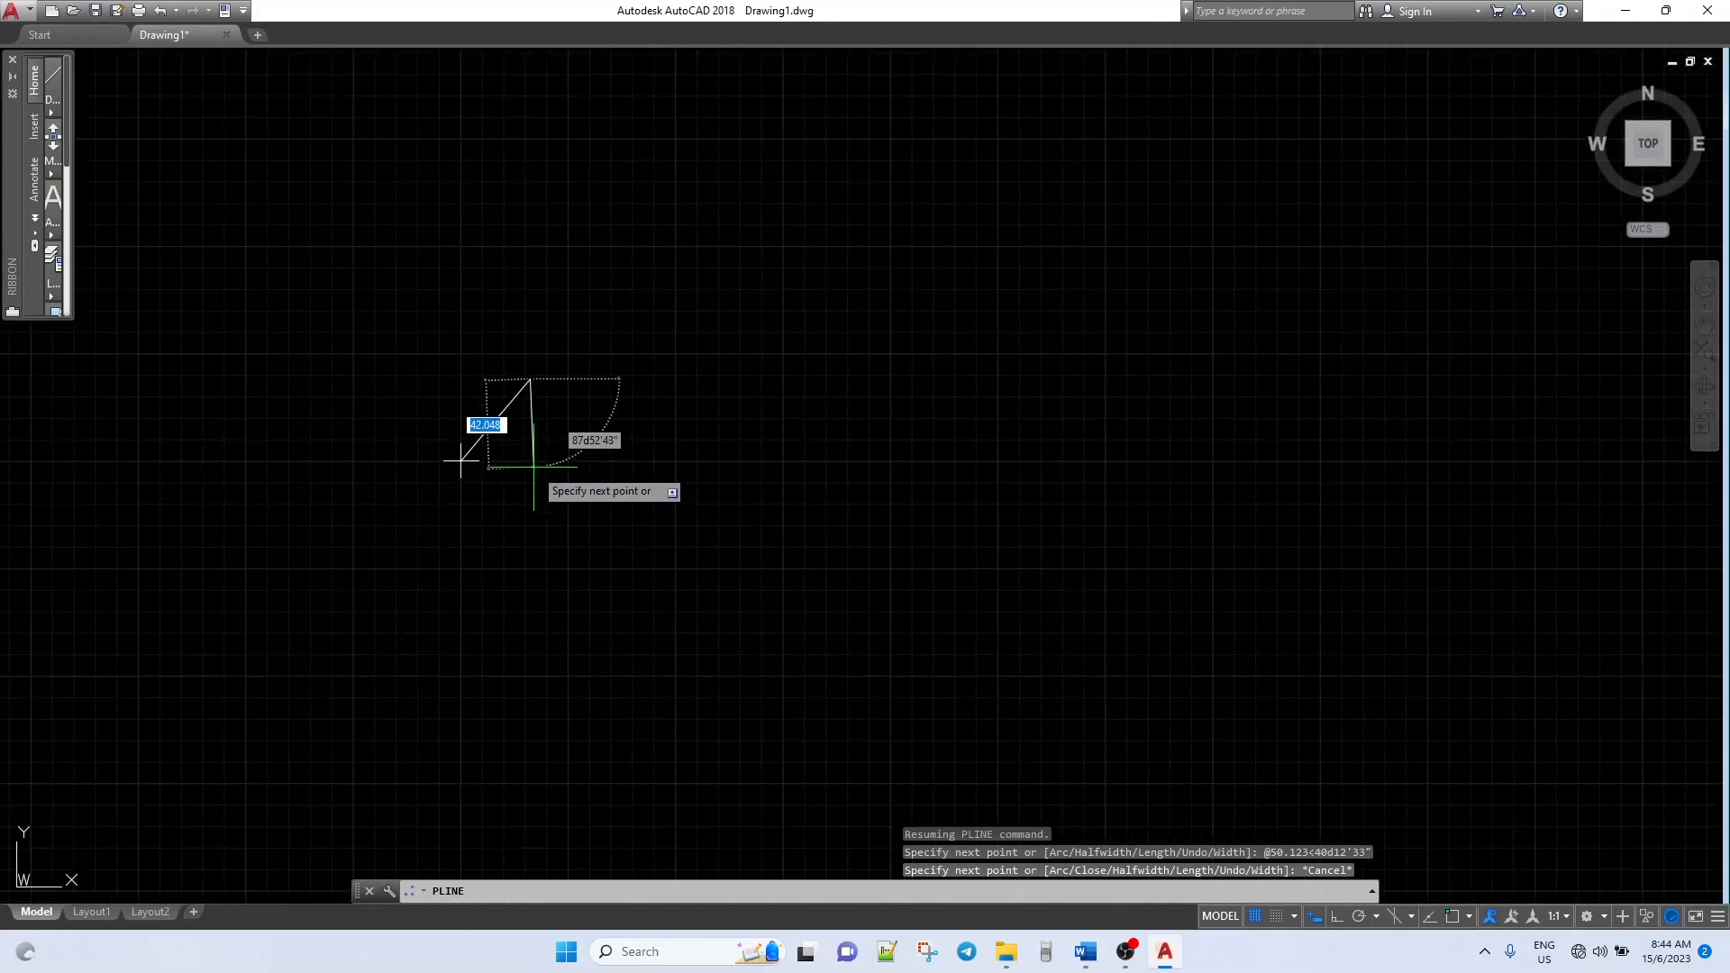
scroll(537, 462, up, 4)
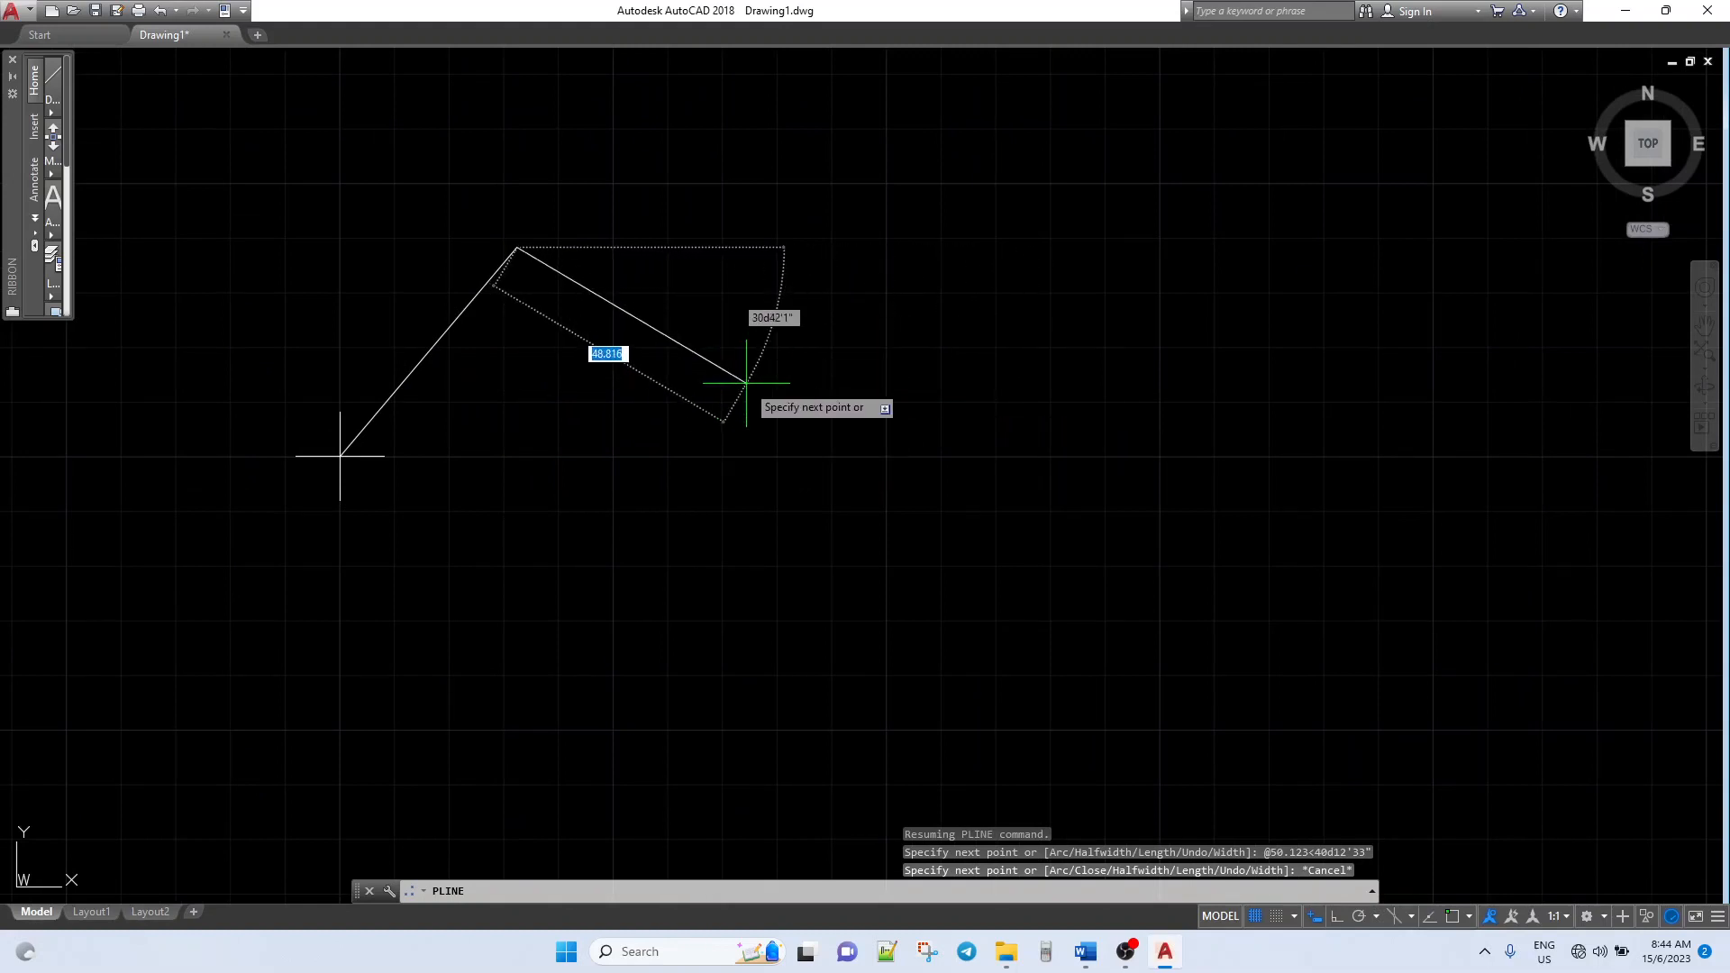
mouse_move(712, 394)
middle_down()
mouse_move(1004, 718)
mouse_move(274, 444)
mouse_move(865, 472)
mouse_move(858, 459)
middle_up()
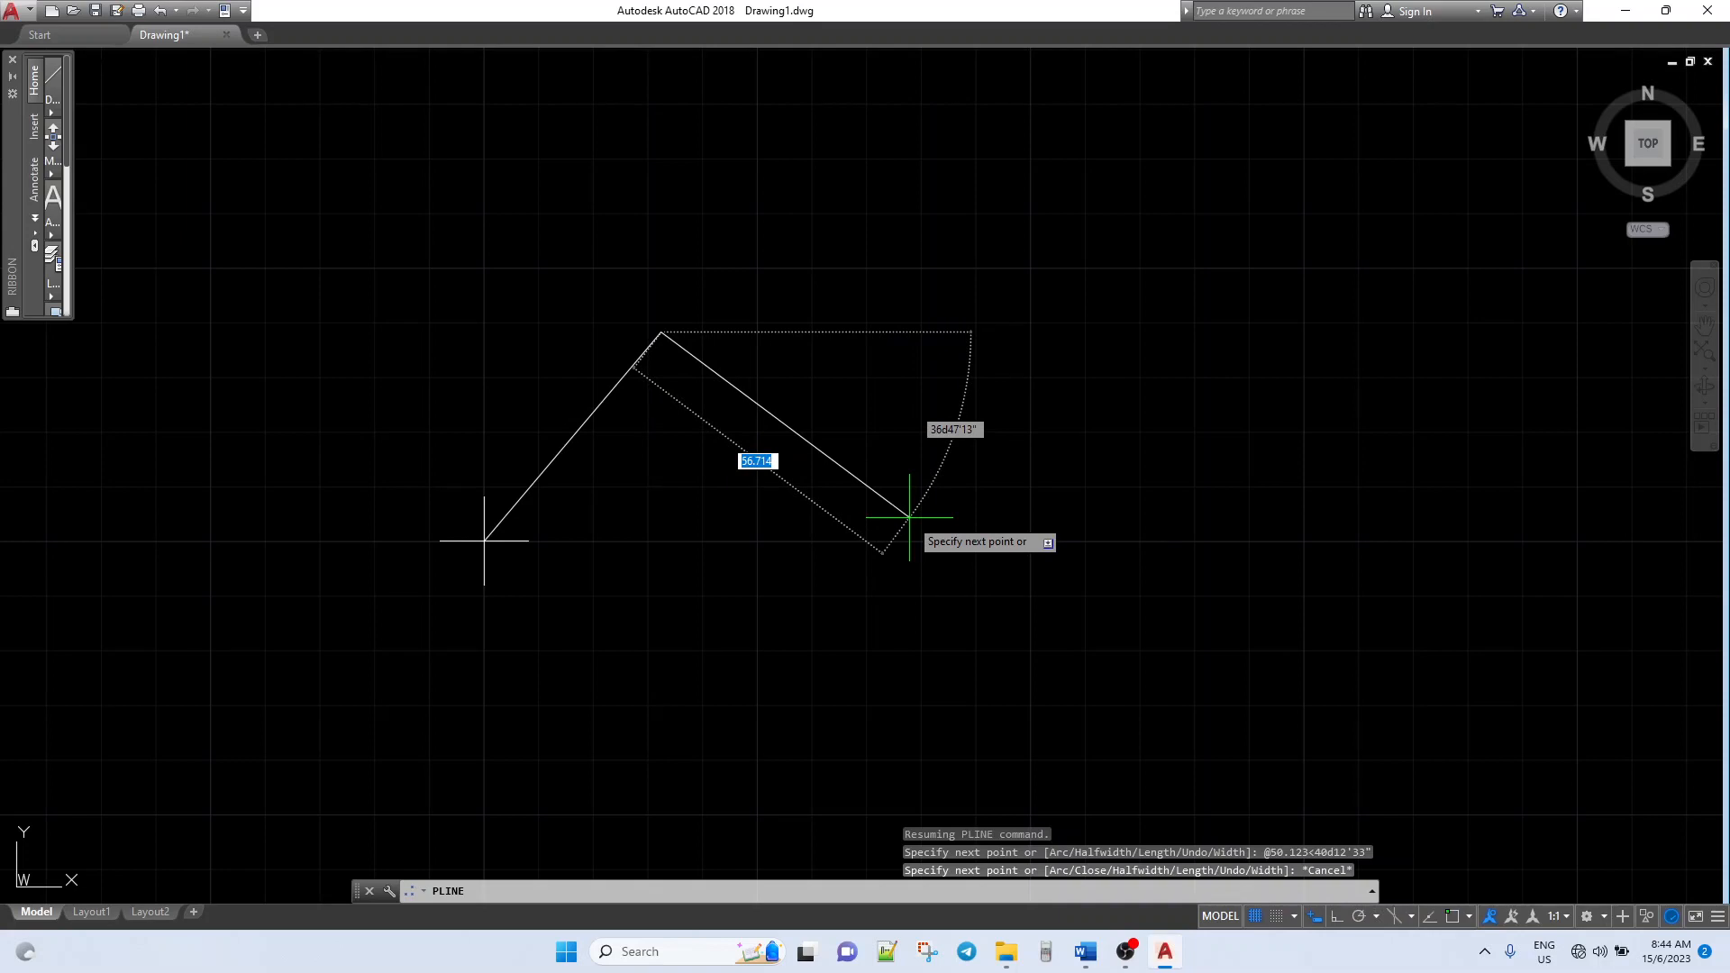
text(7)
key(BackSpace)
text(@)
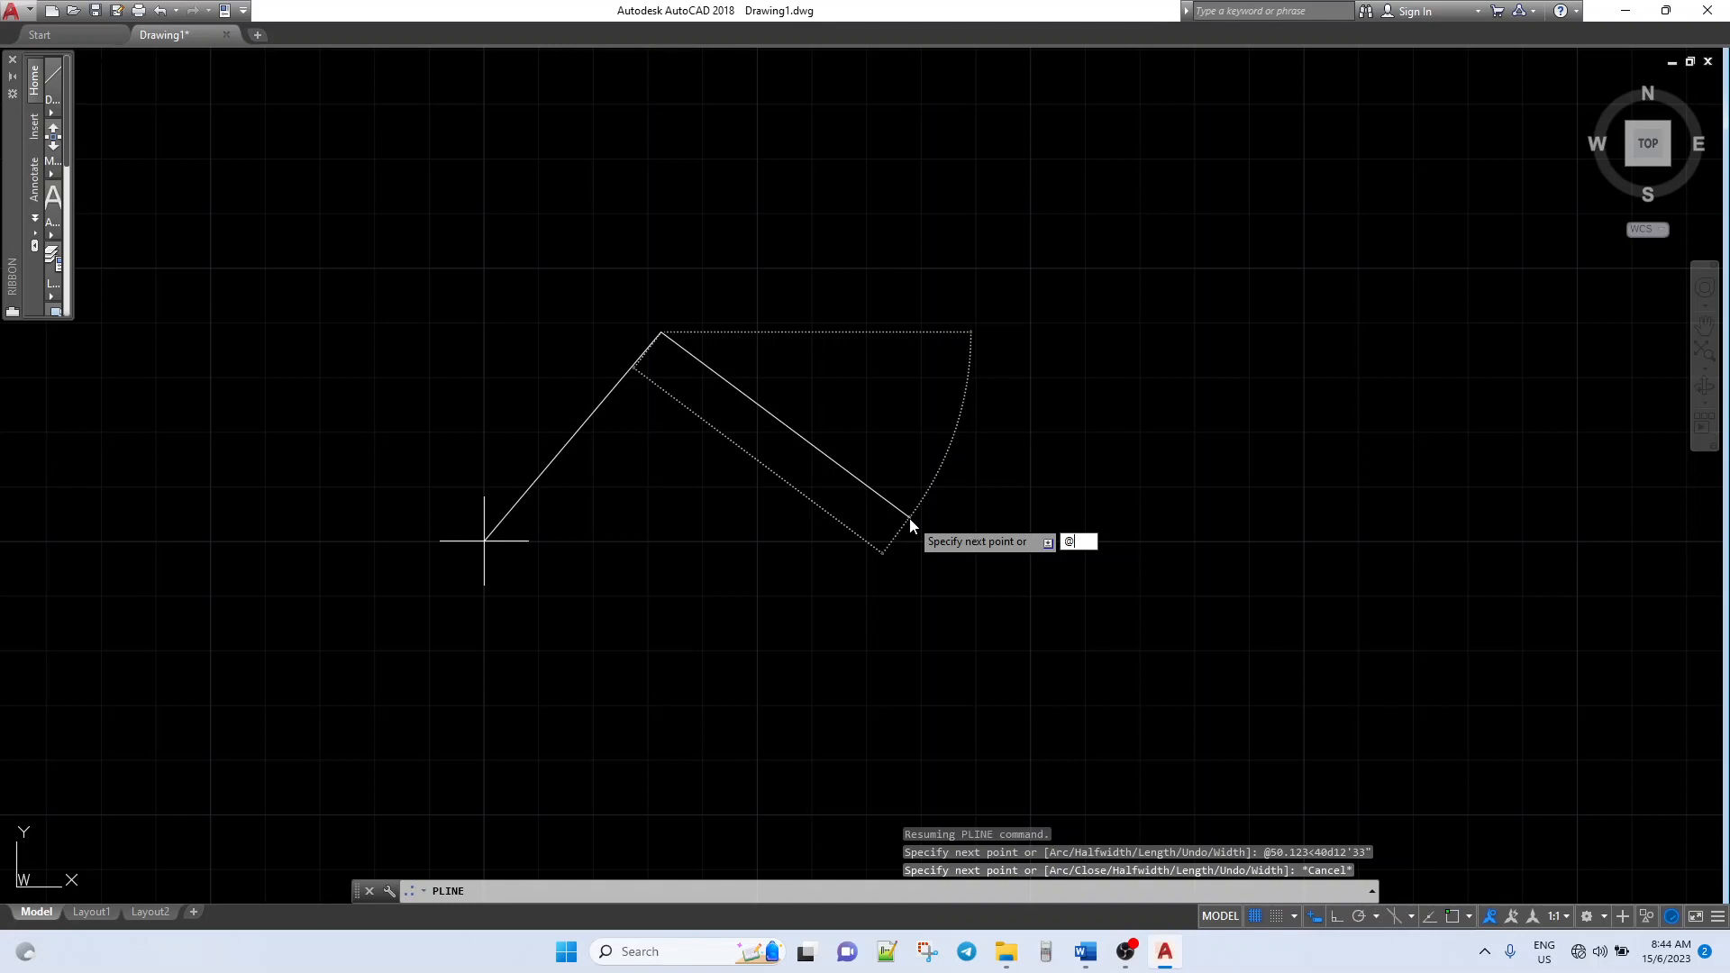
text(34.321)
key(Tab)
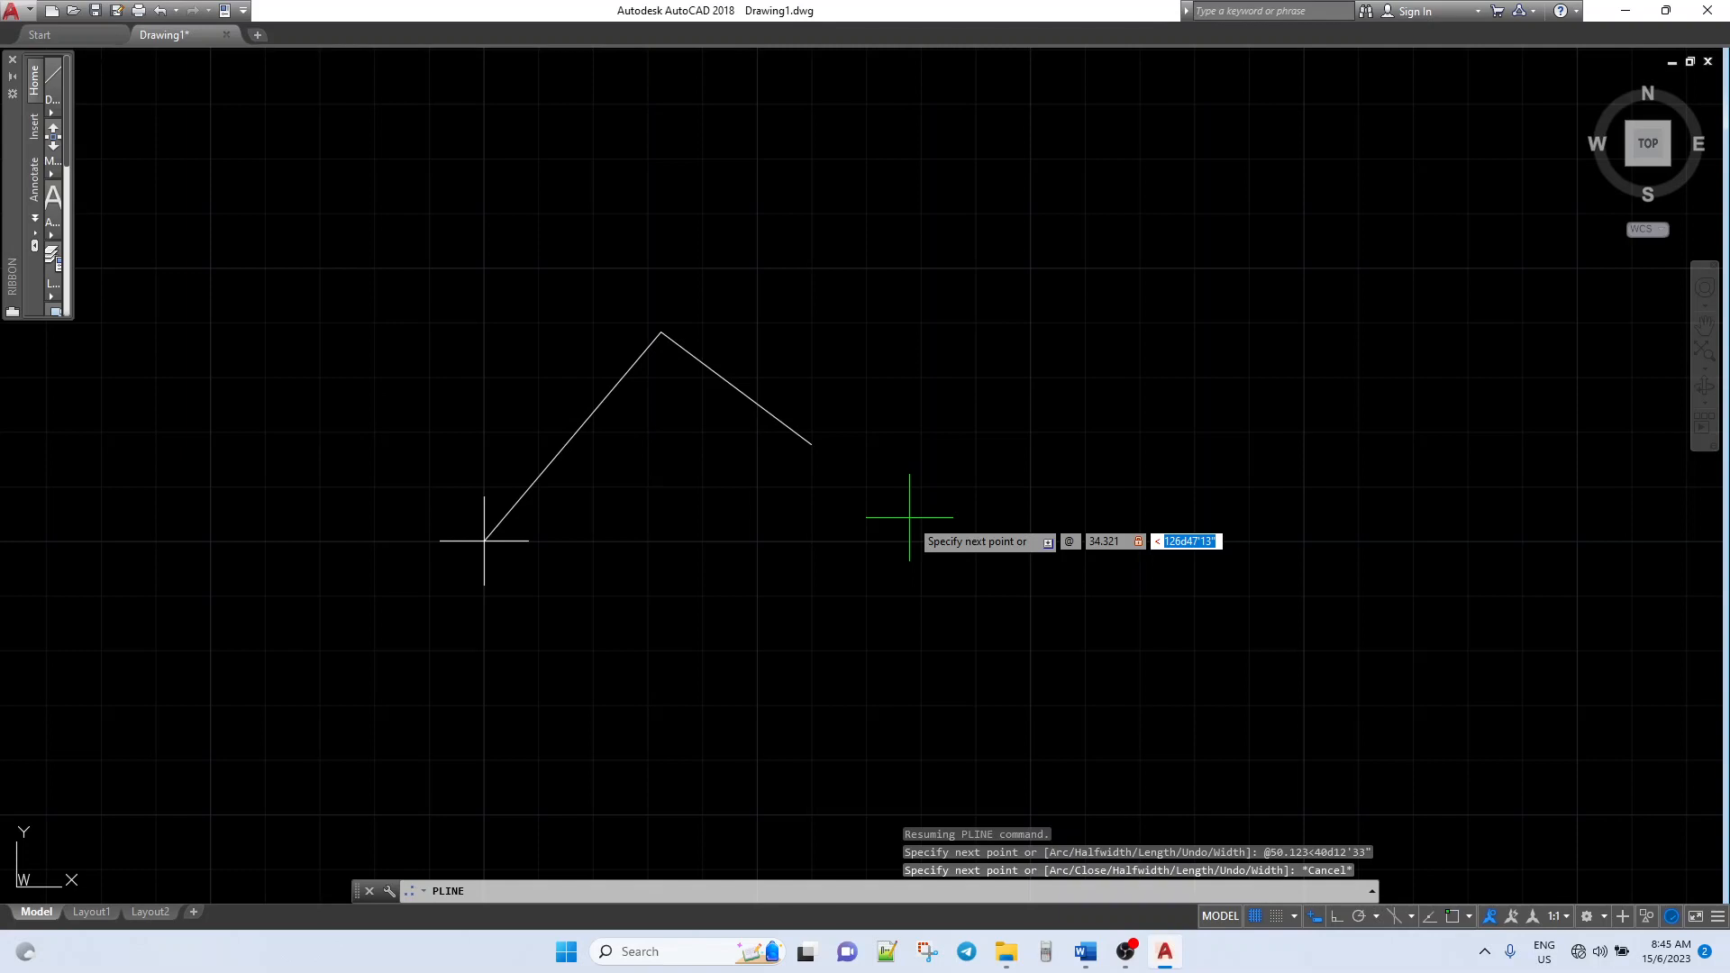
text(110d42'51")
key(Return)
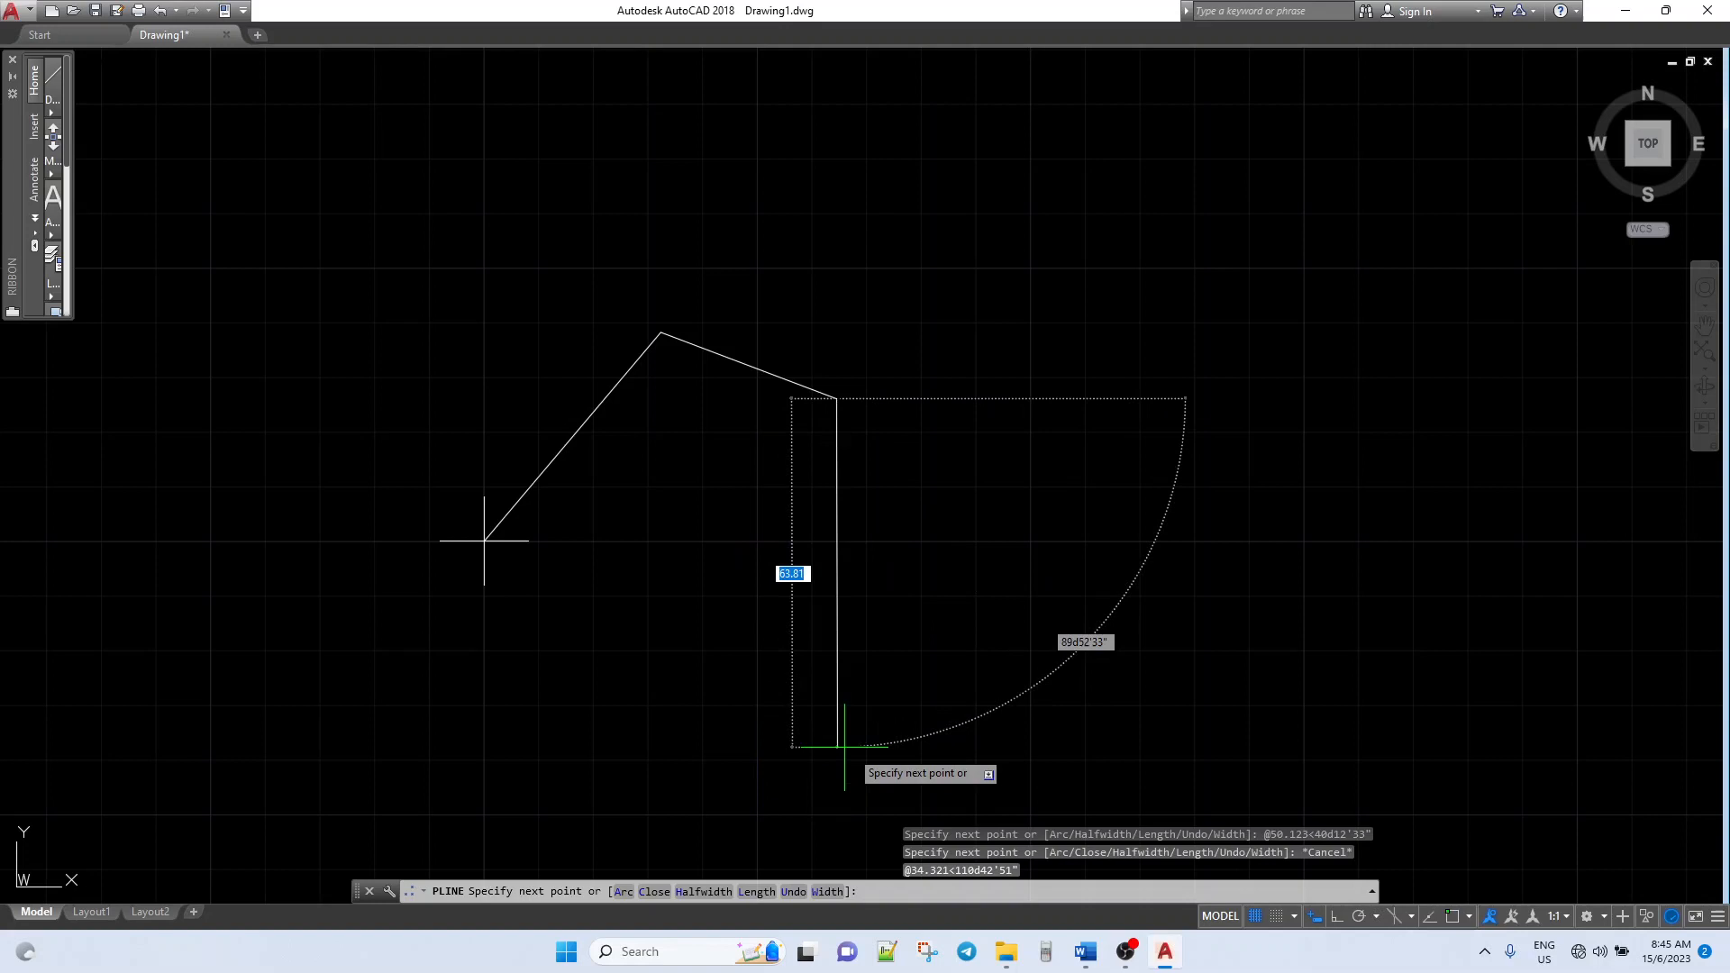
Step: Place two lower corners freehand and finish the polyline at its start point using object snap, with a last side about 40.8 m long
click(784, 738)
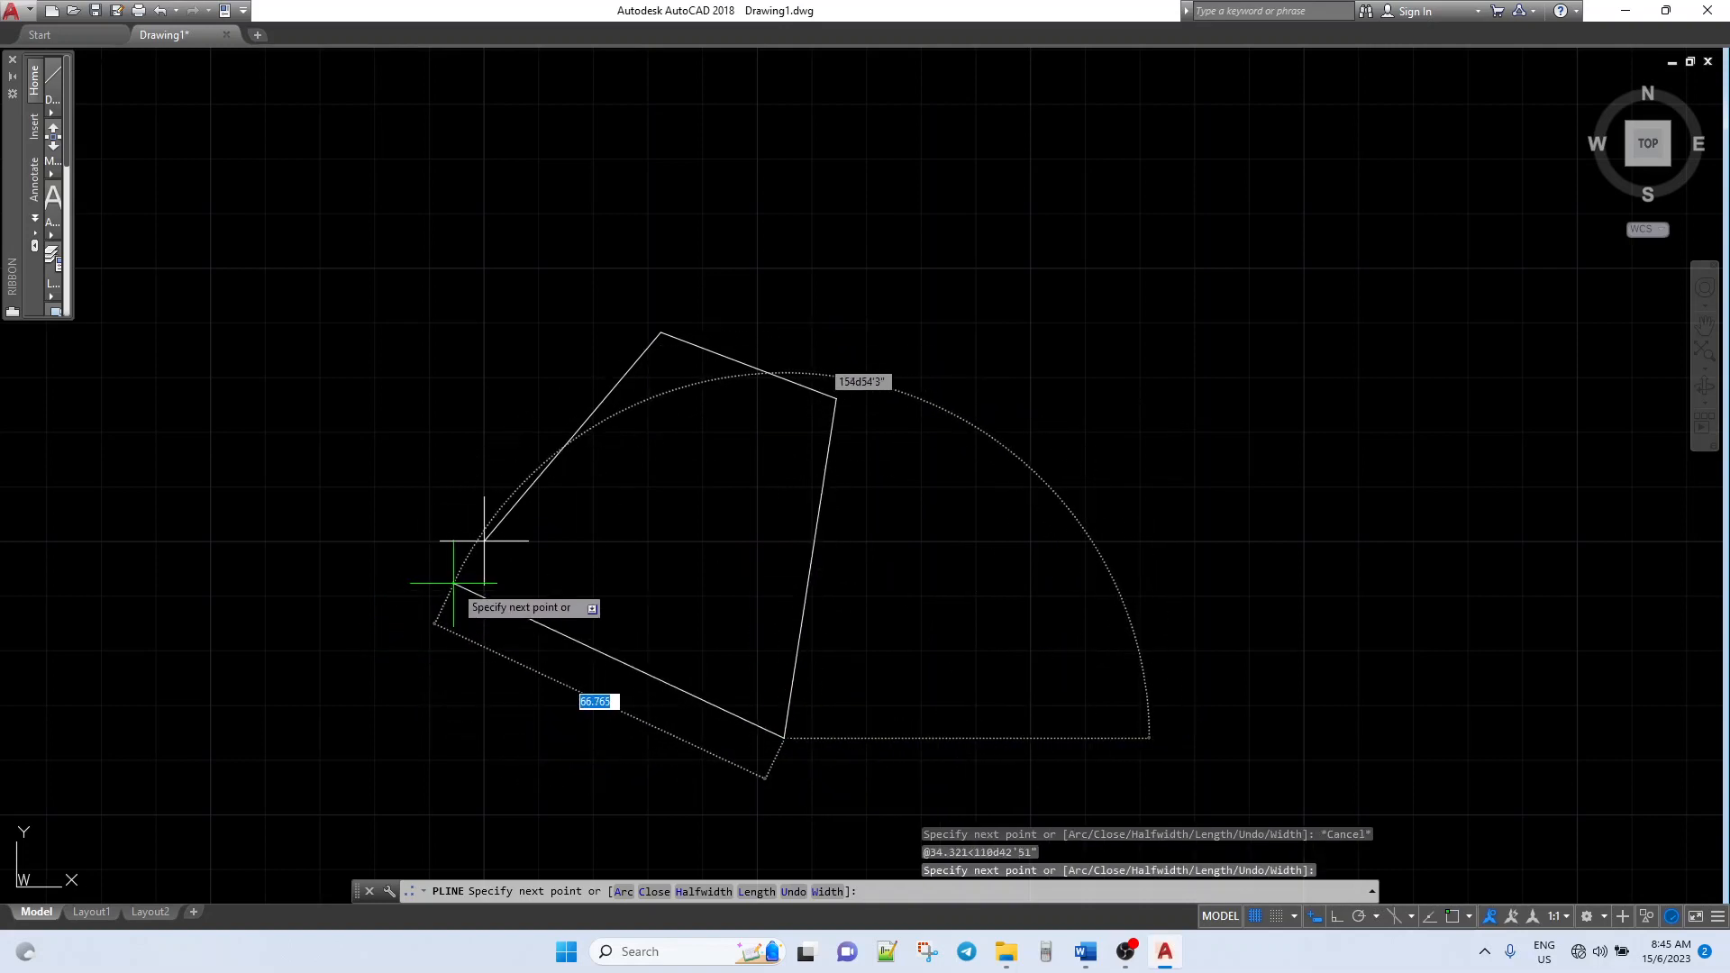
click(483, 537)
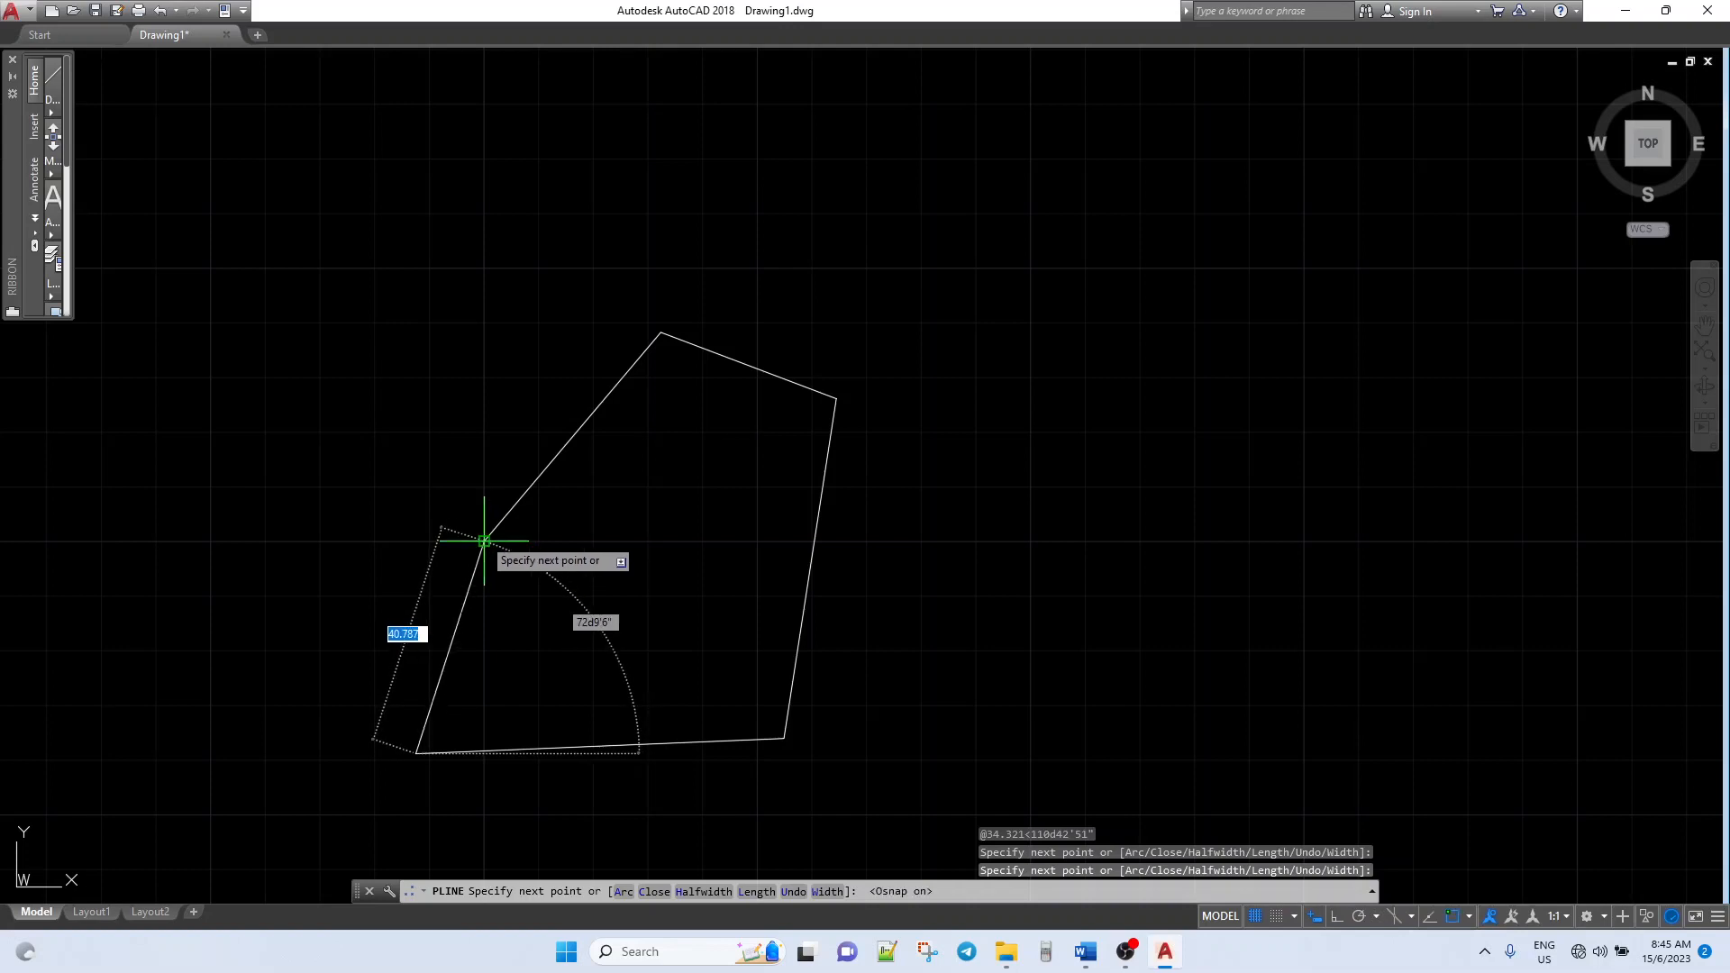
click(484, 539)
key(F3)
key(Escape)
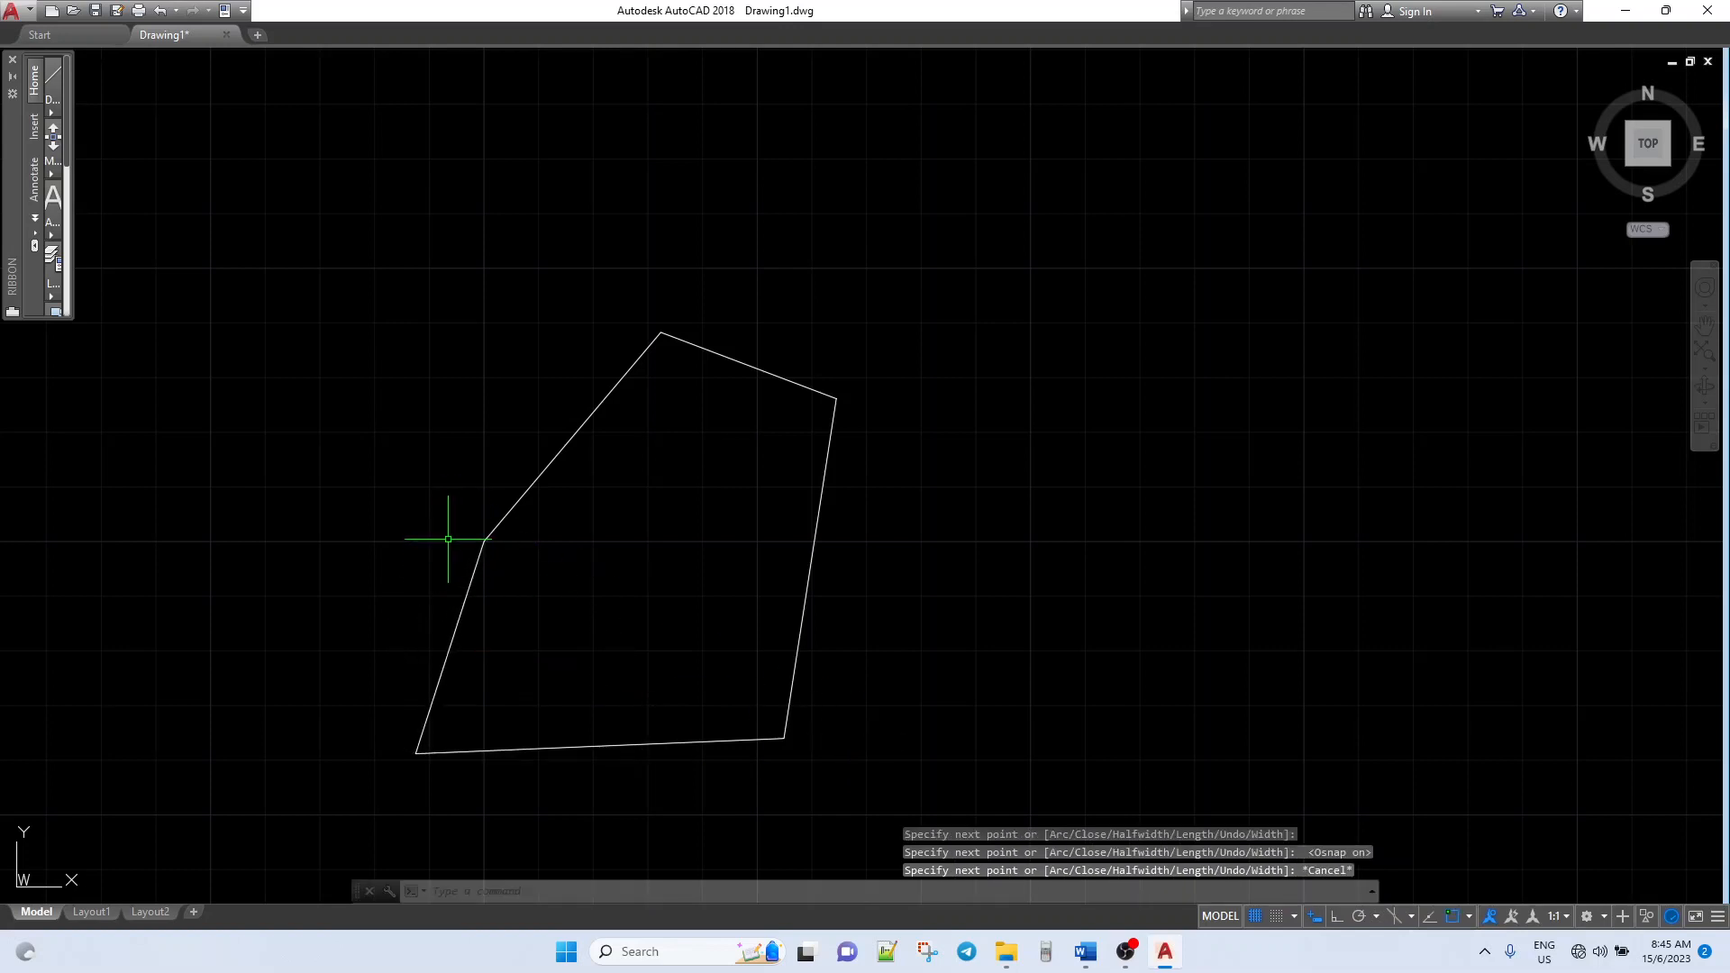
Step: Show the object properties alongside the drawing, ready for inspecting the finished lot boundary
mouse_move(692, 423)
middle_down()
mouse_move(842, 339)
mouse_move(808, 341)
middle_up()
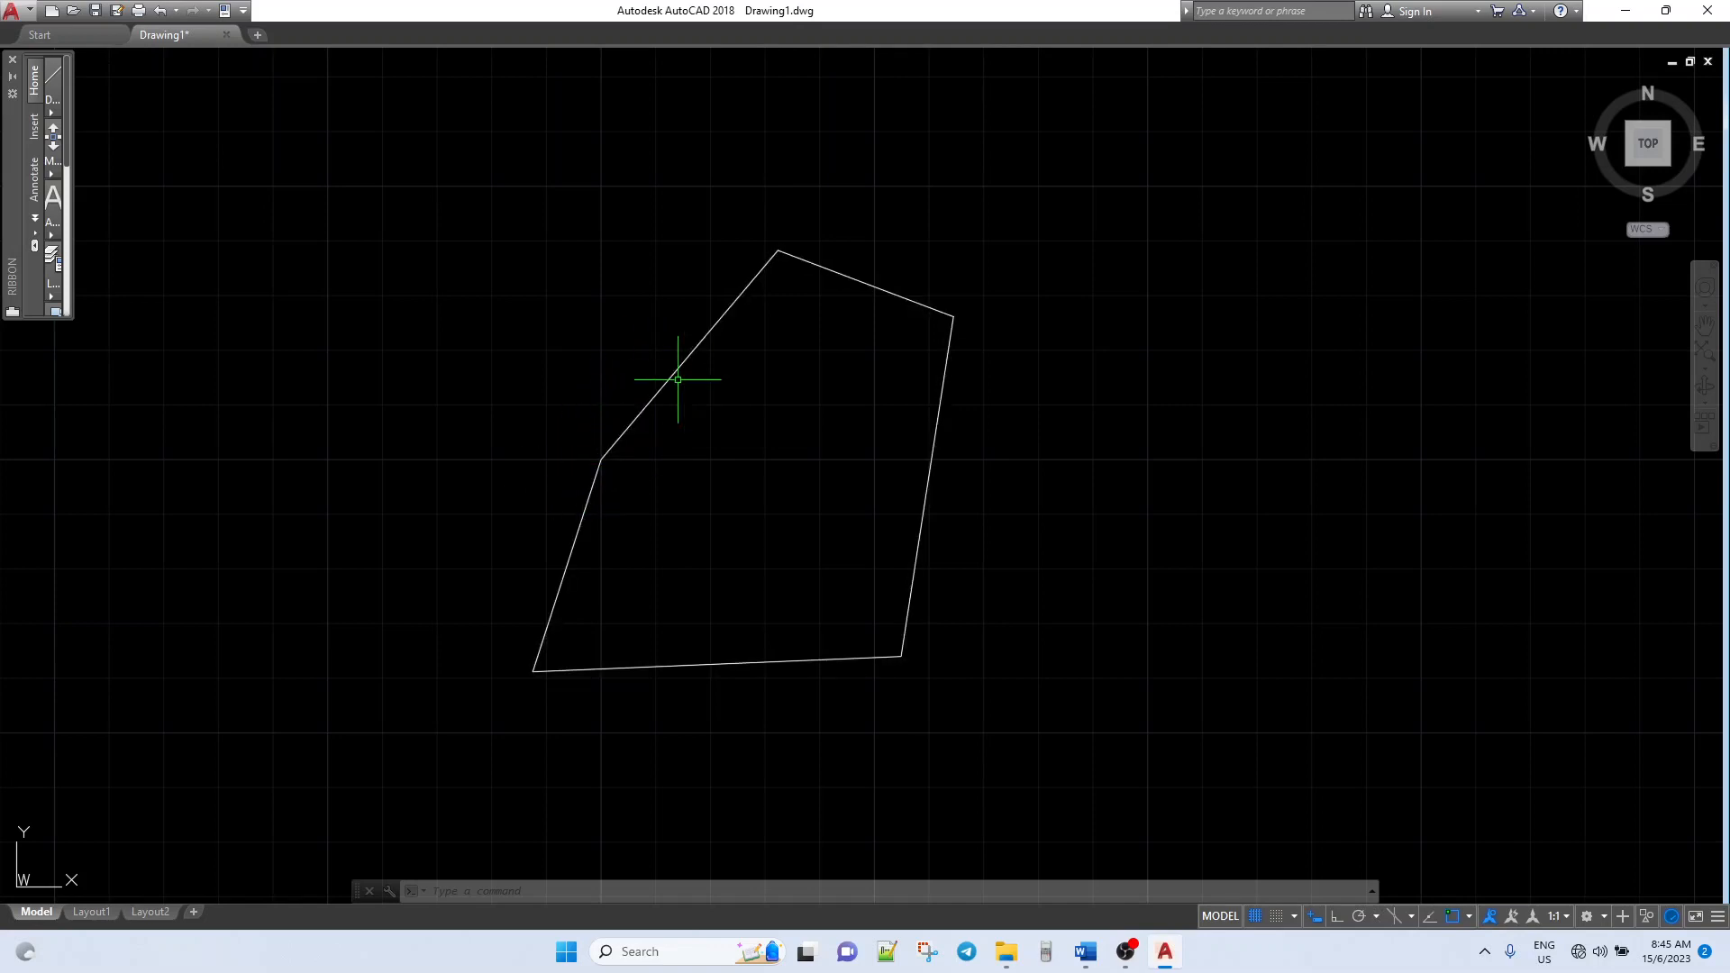
scroll(681, 315, up, 2)
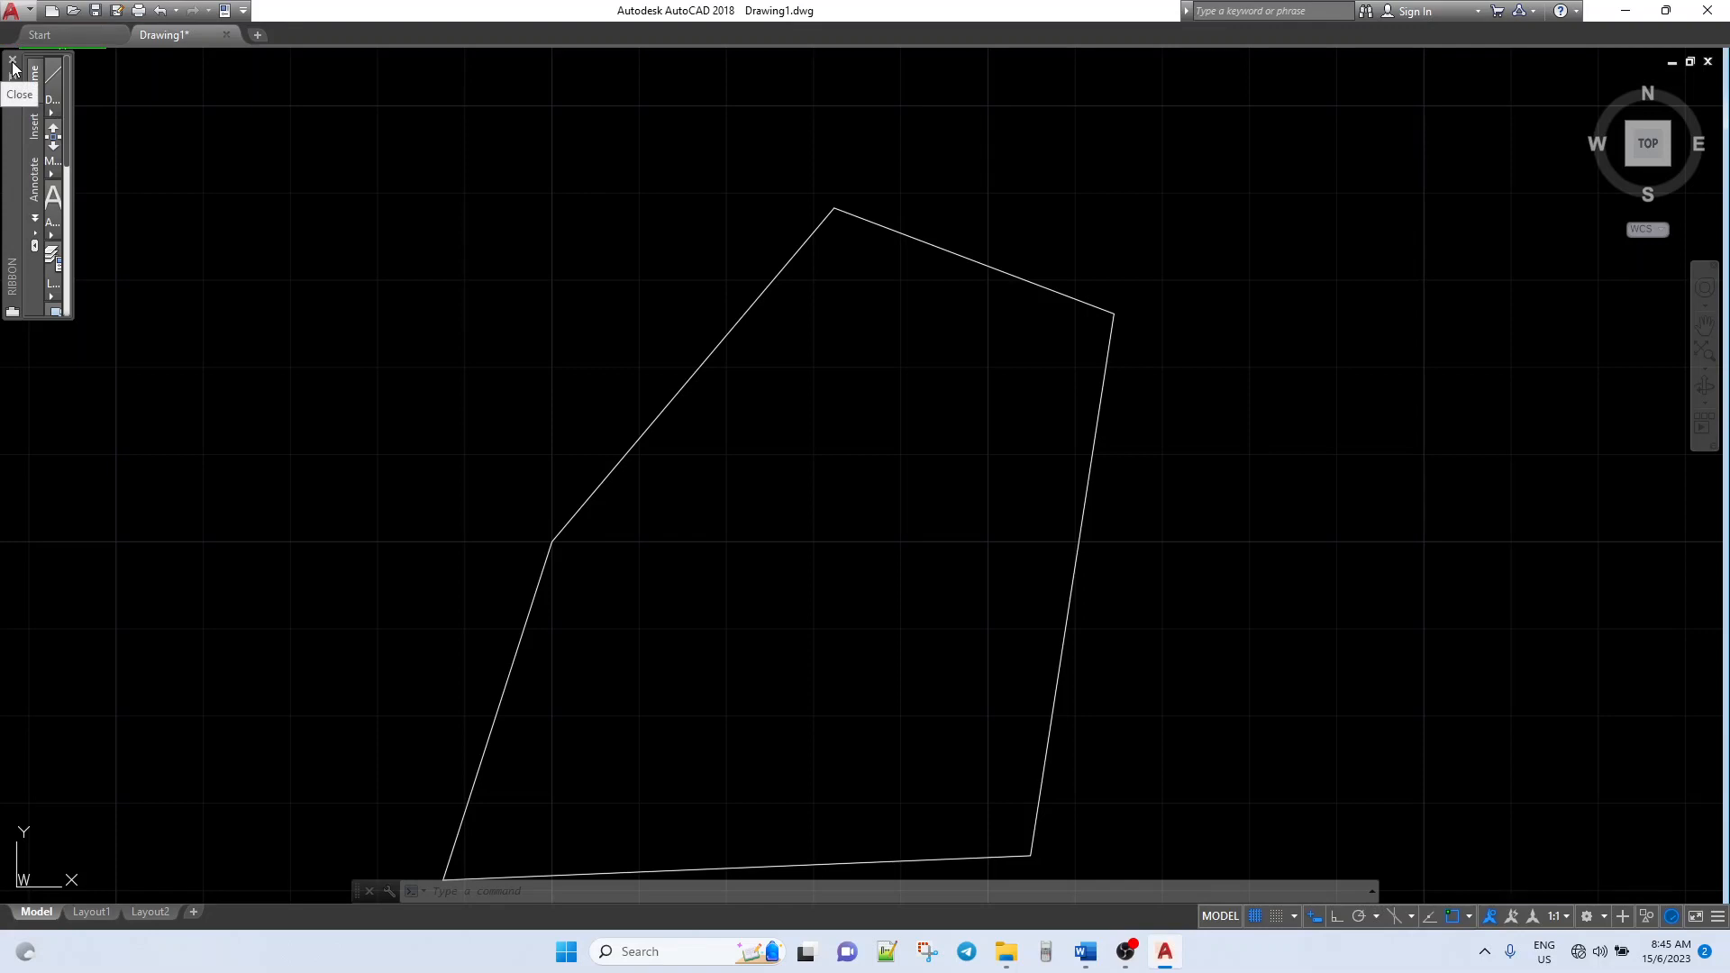
click(225, 12)
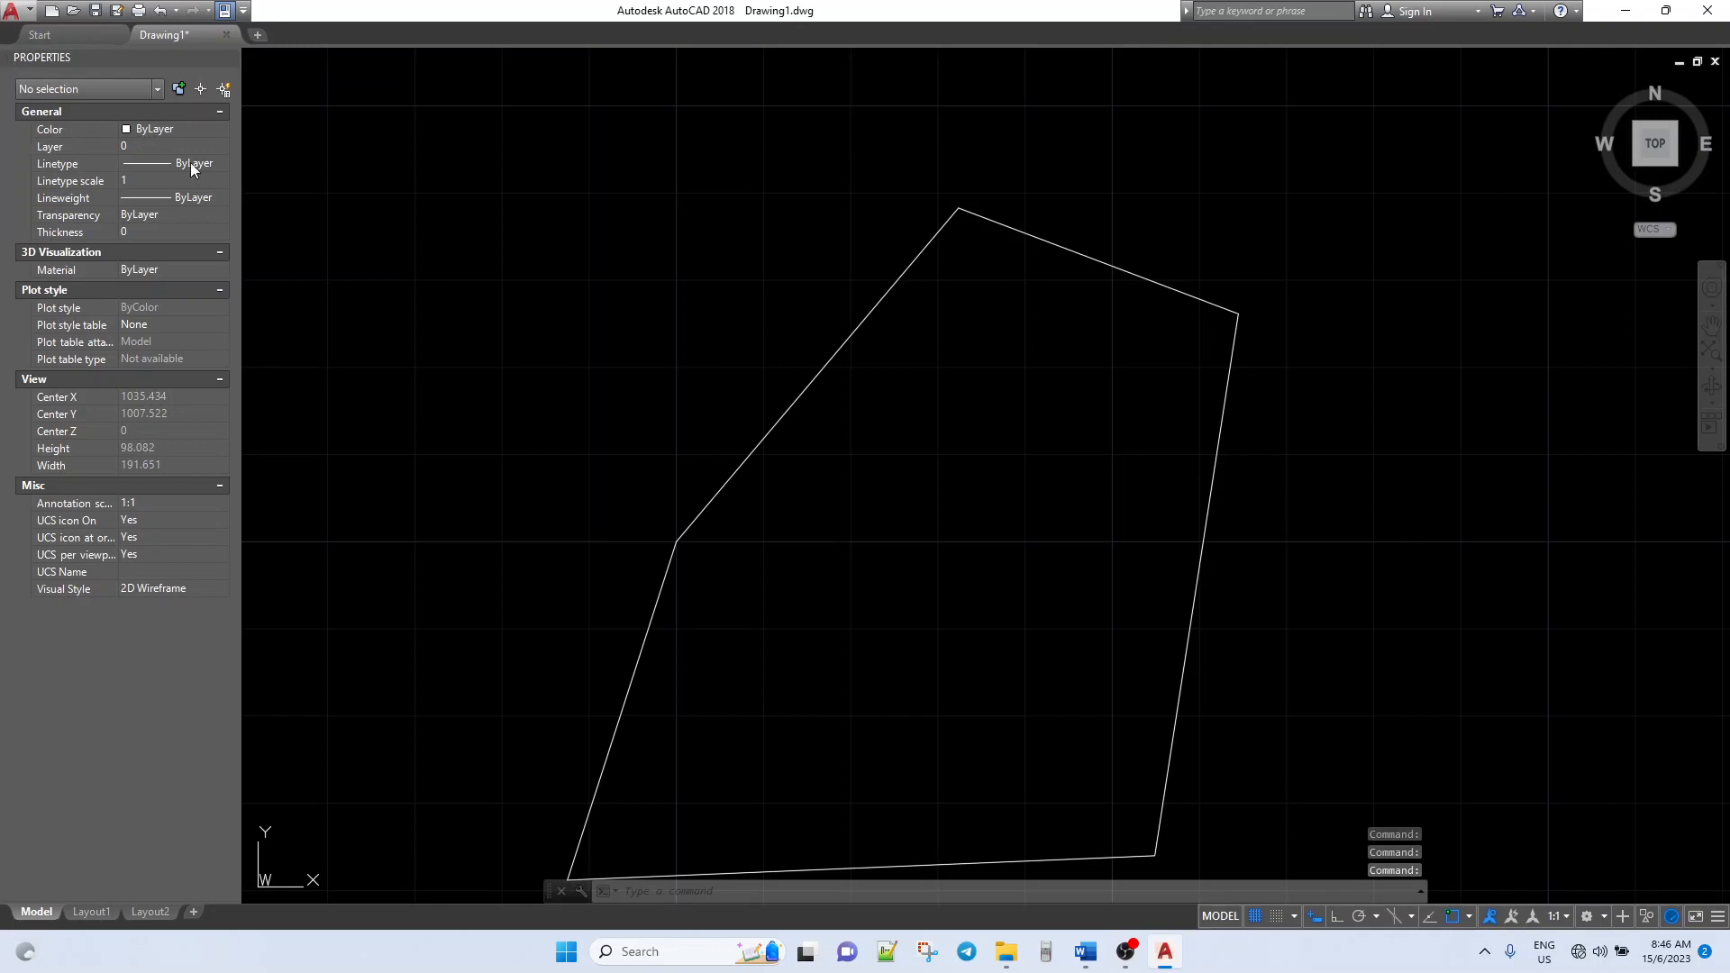
Step: Review the properties of the lot boundary polyline and explode it into separate line segments
click(773, 430)
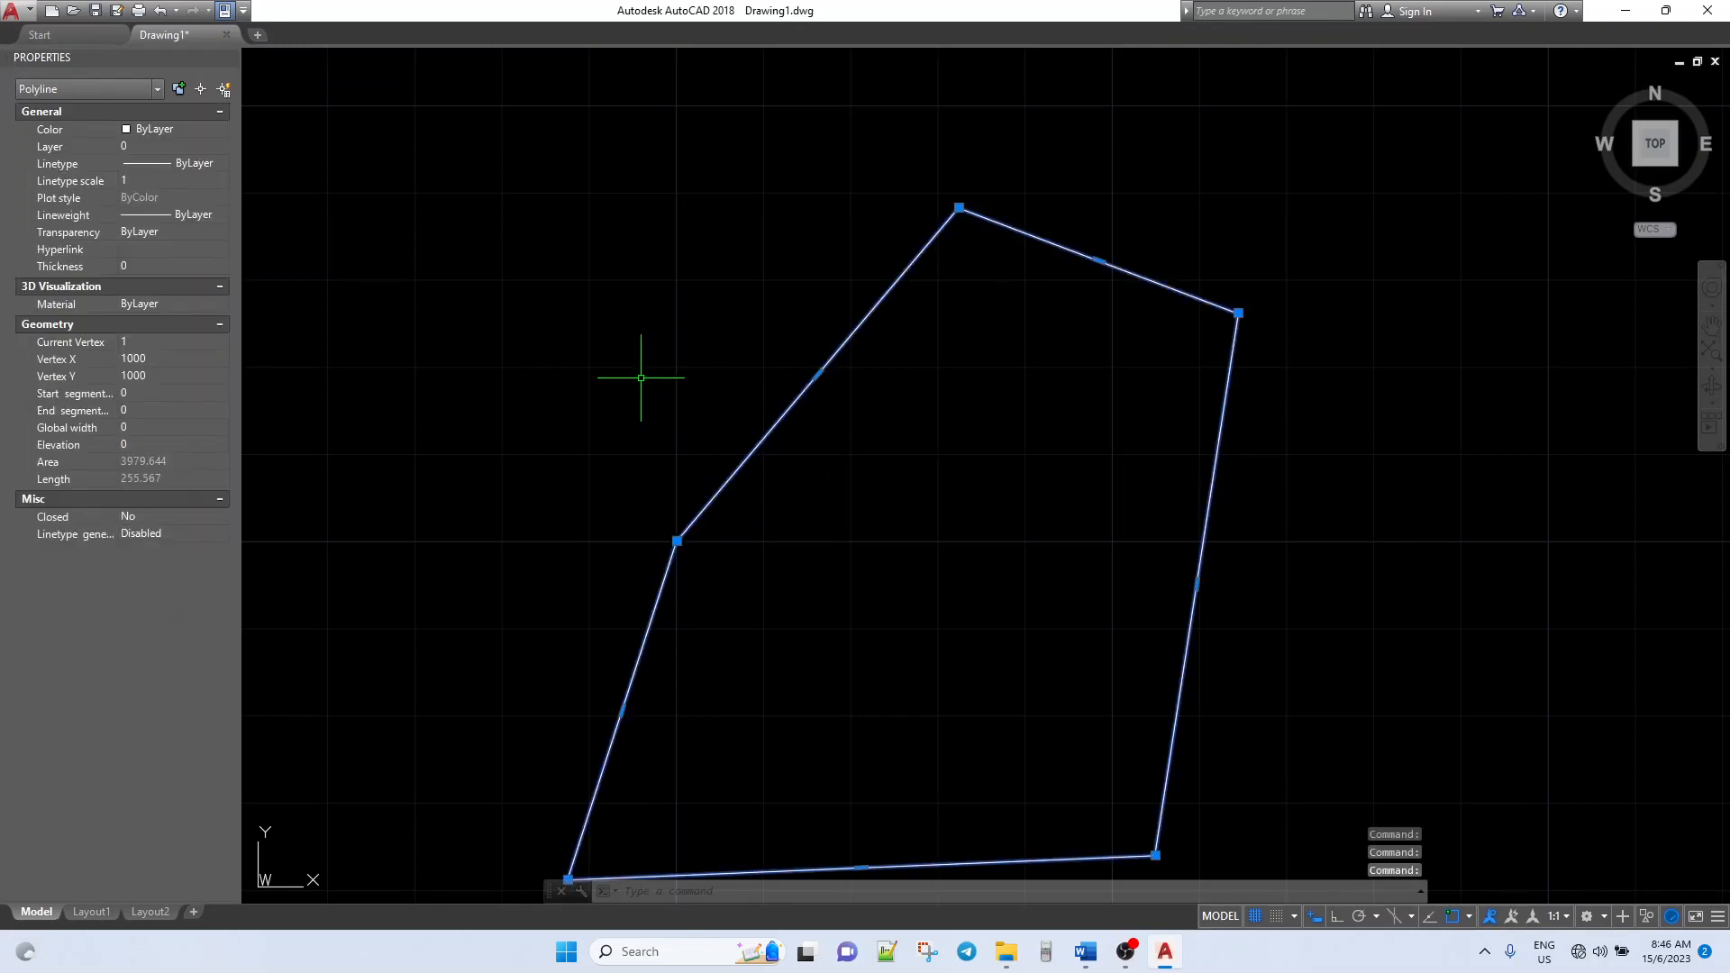
scroll(662, 266, down, 2)
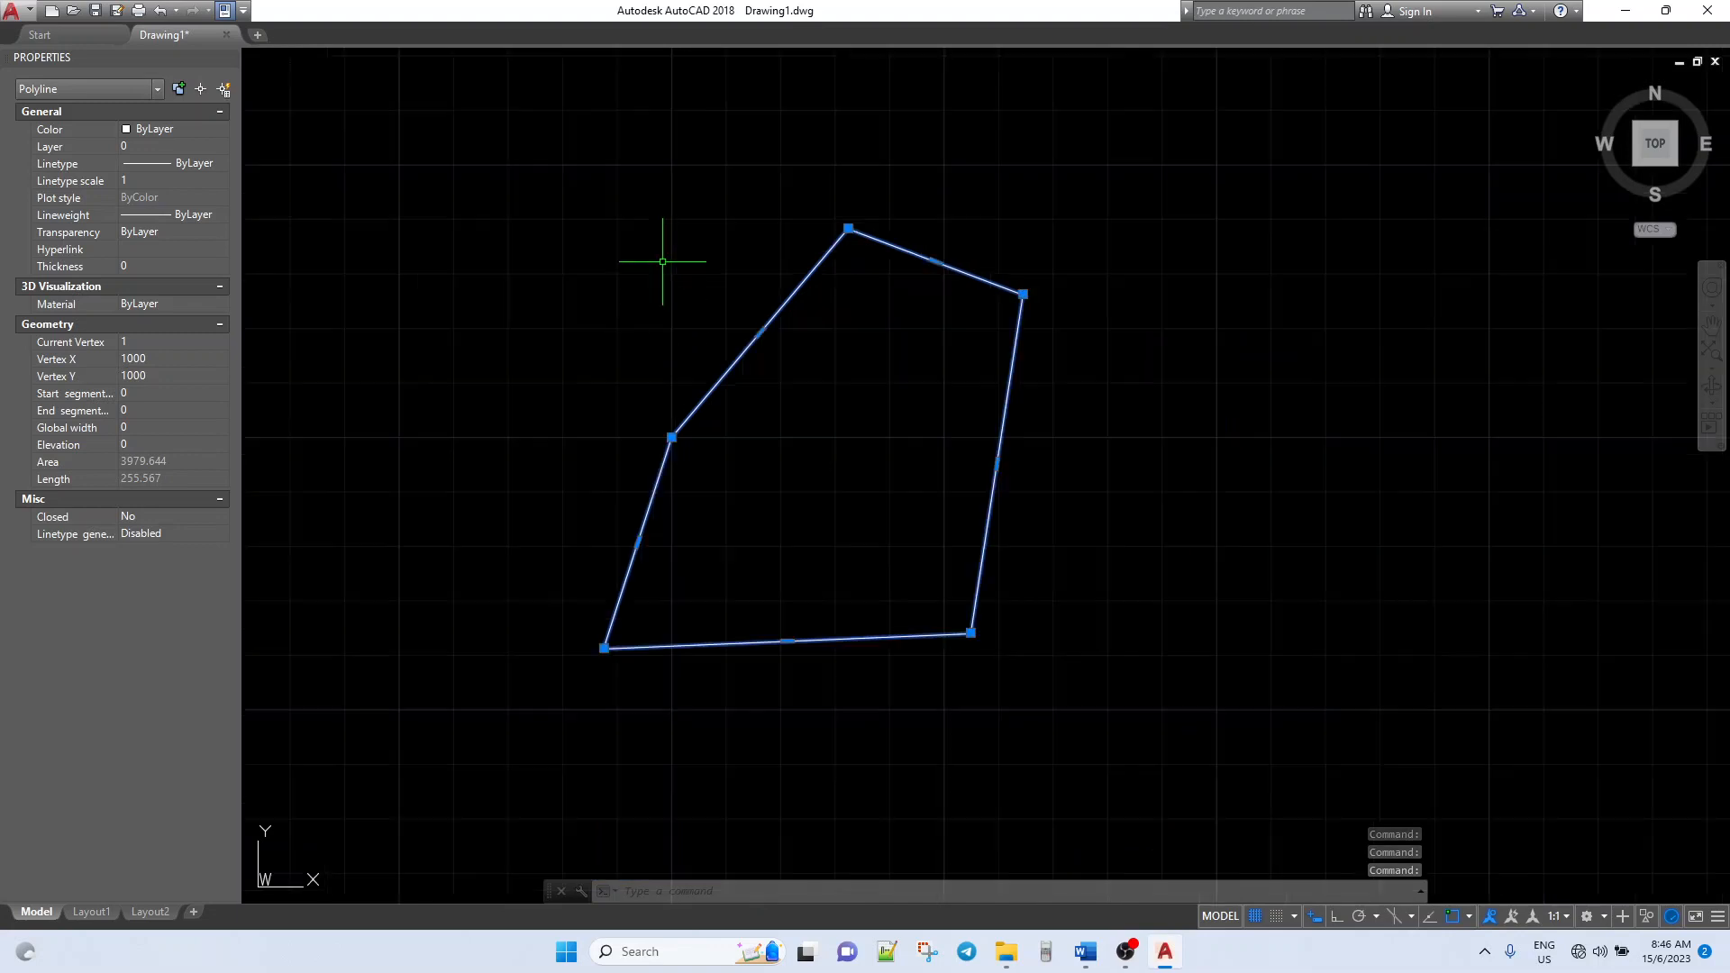
scroll(616, 395, up, 2)
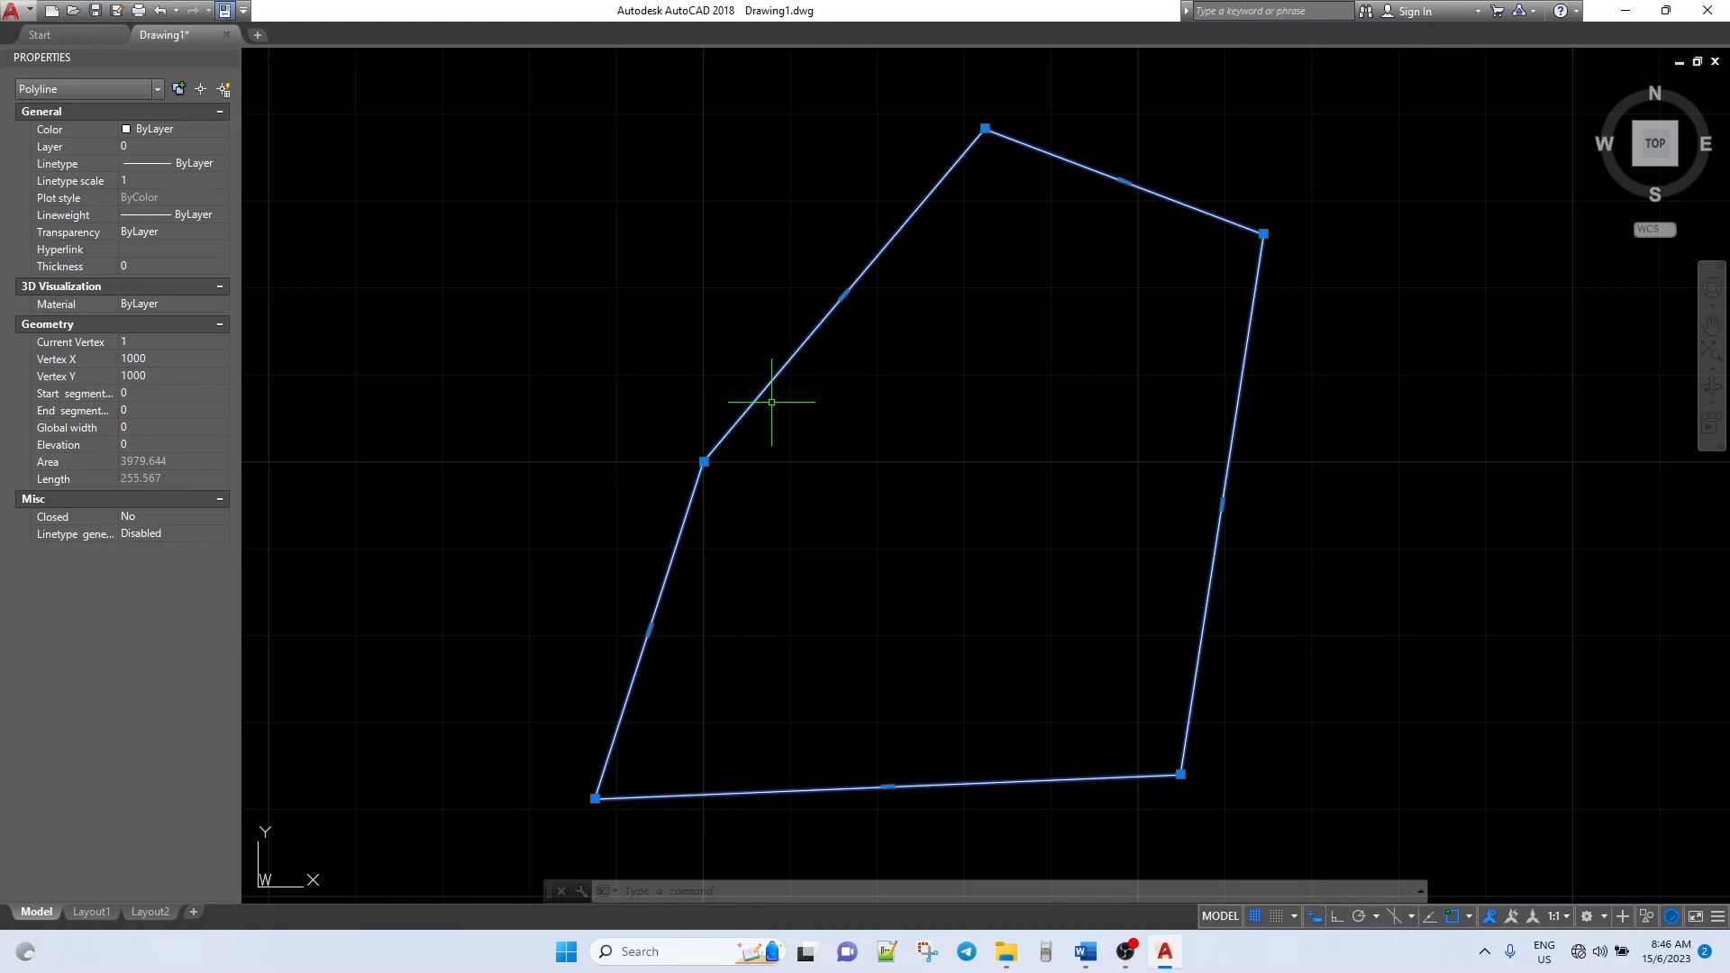
text(EXPLOde)
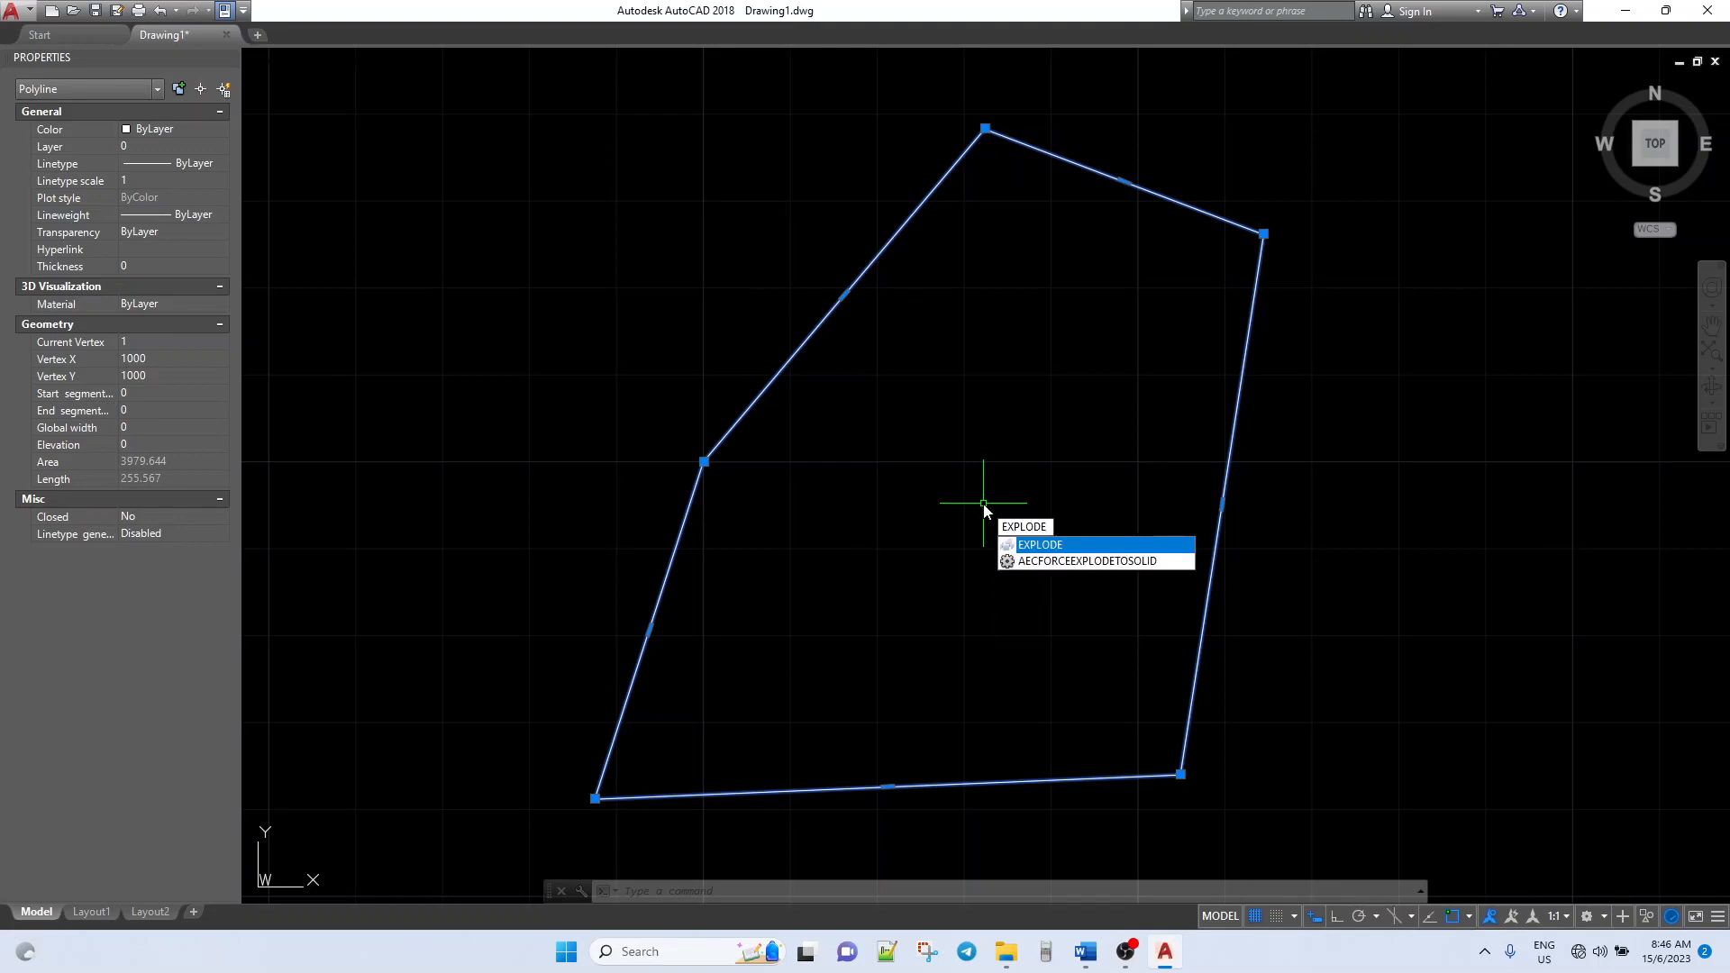
key(Return)
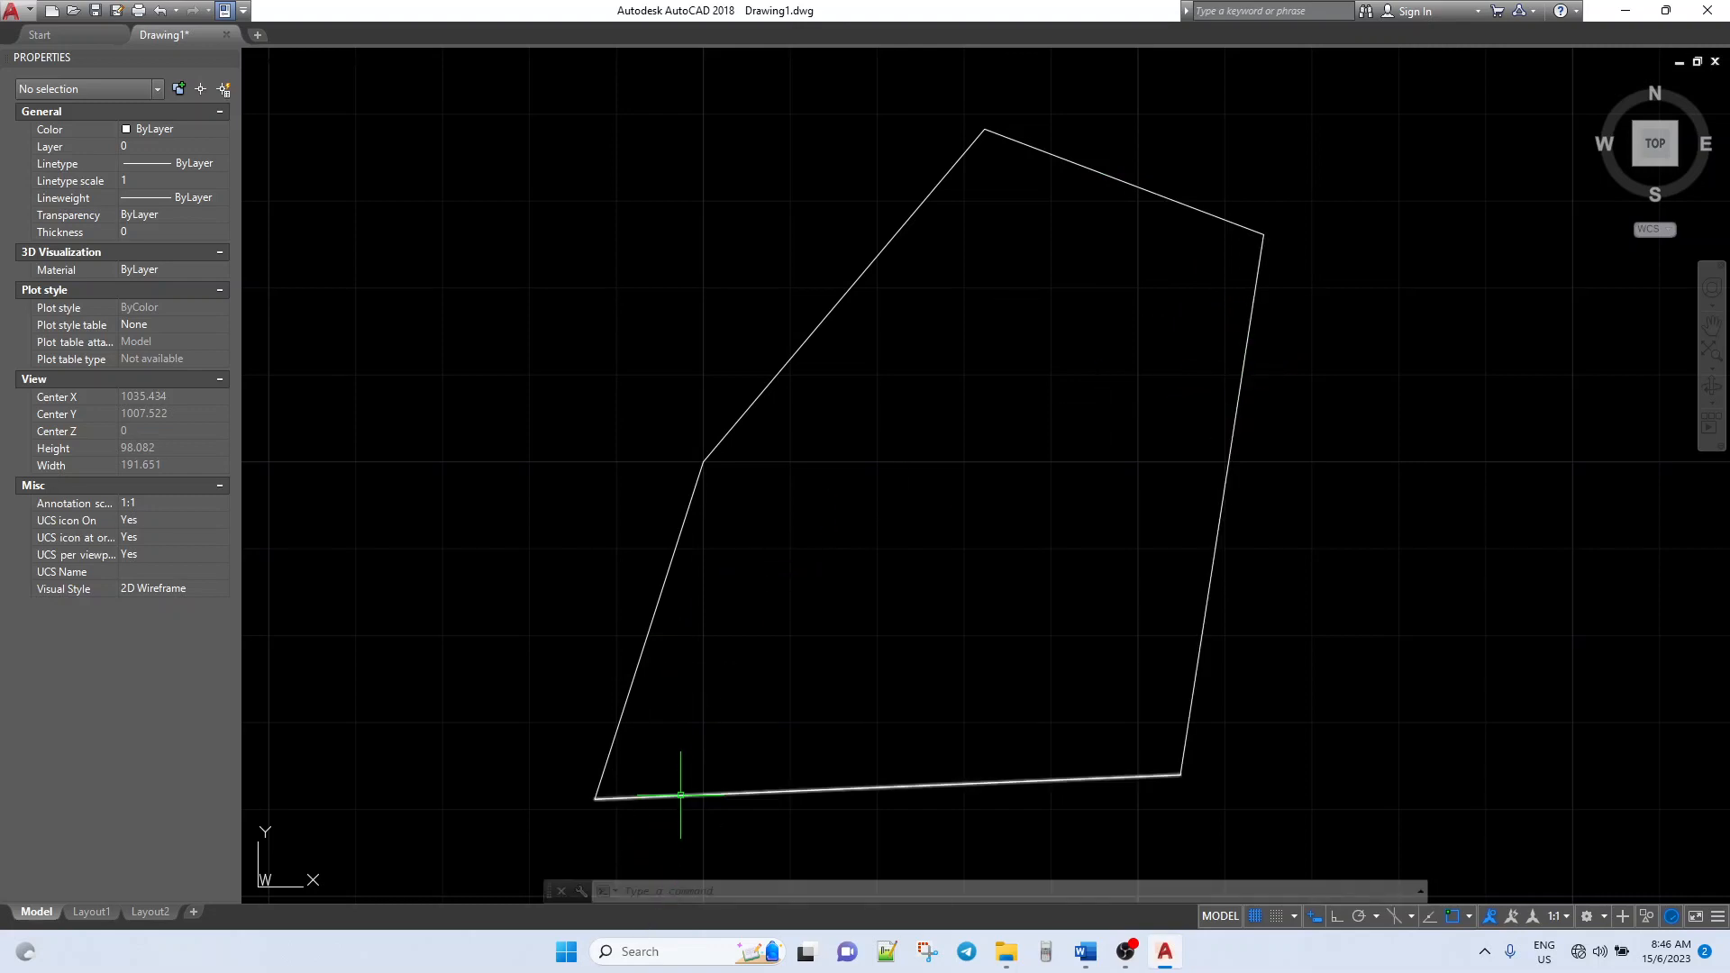
Step: Select the first boundary line, starting at 1000,1000, and check its length and angle in the object properties
click(740, 424)
scroll(681, 415, up, 2)
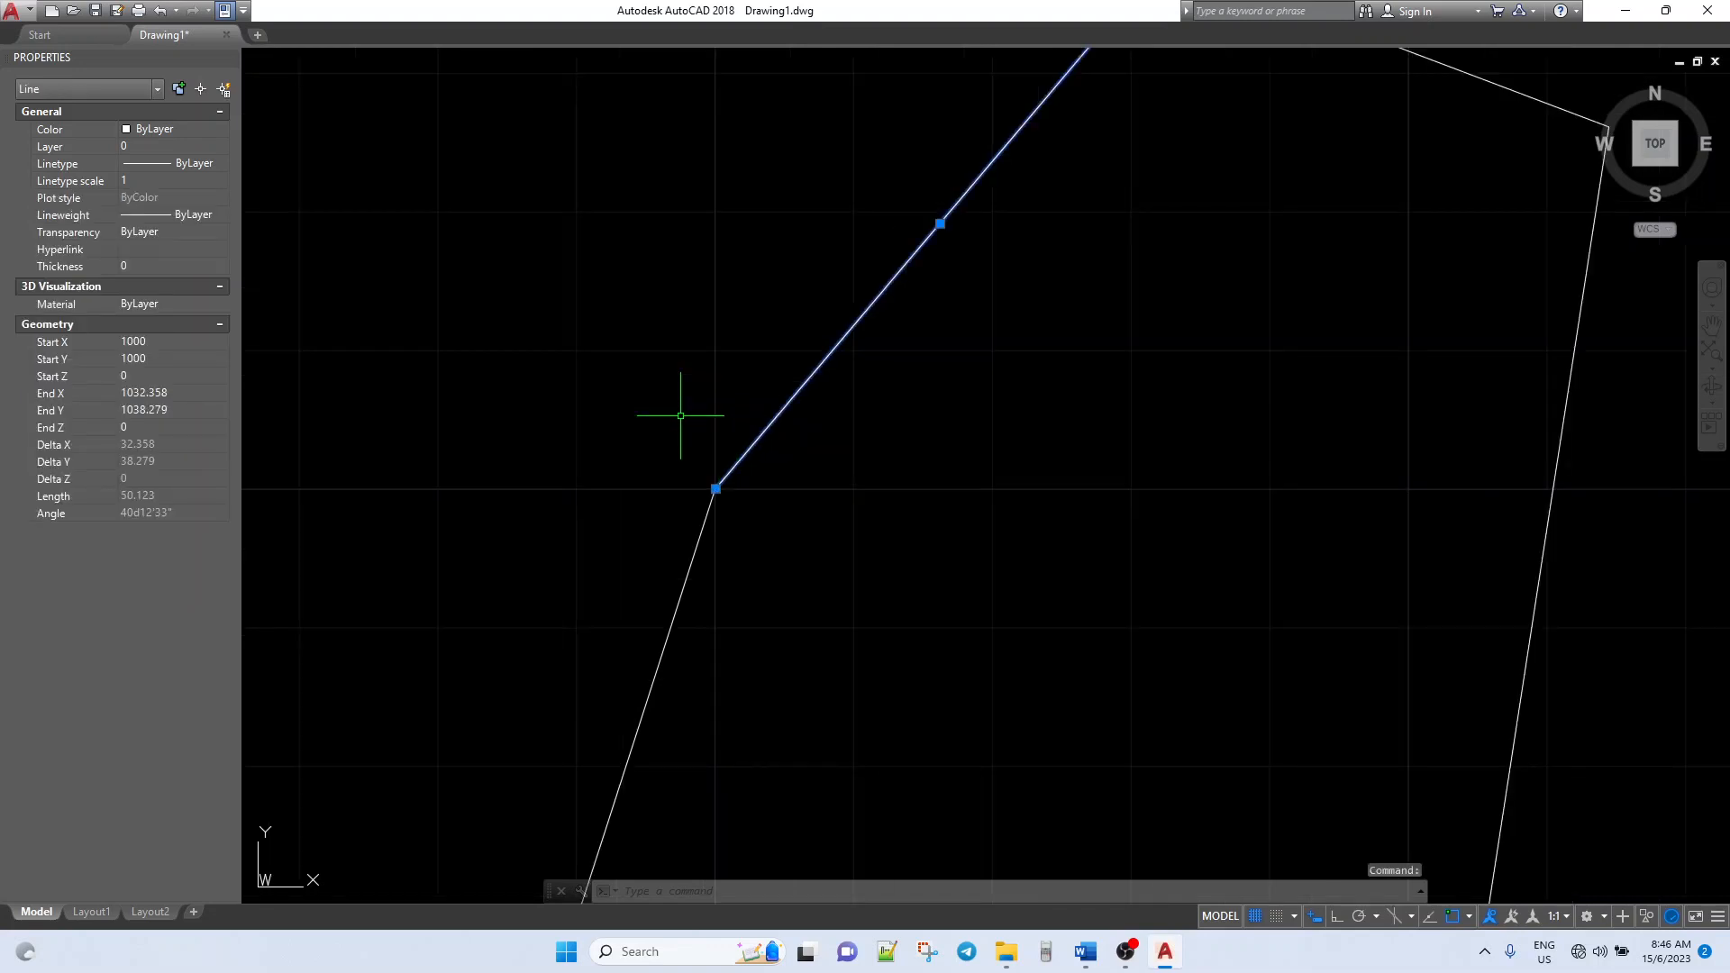
scroll(487, 575, down, 4)
scroll(530, 476, up, 2)
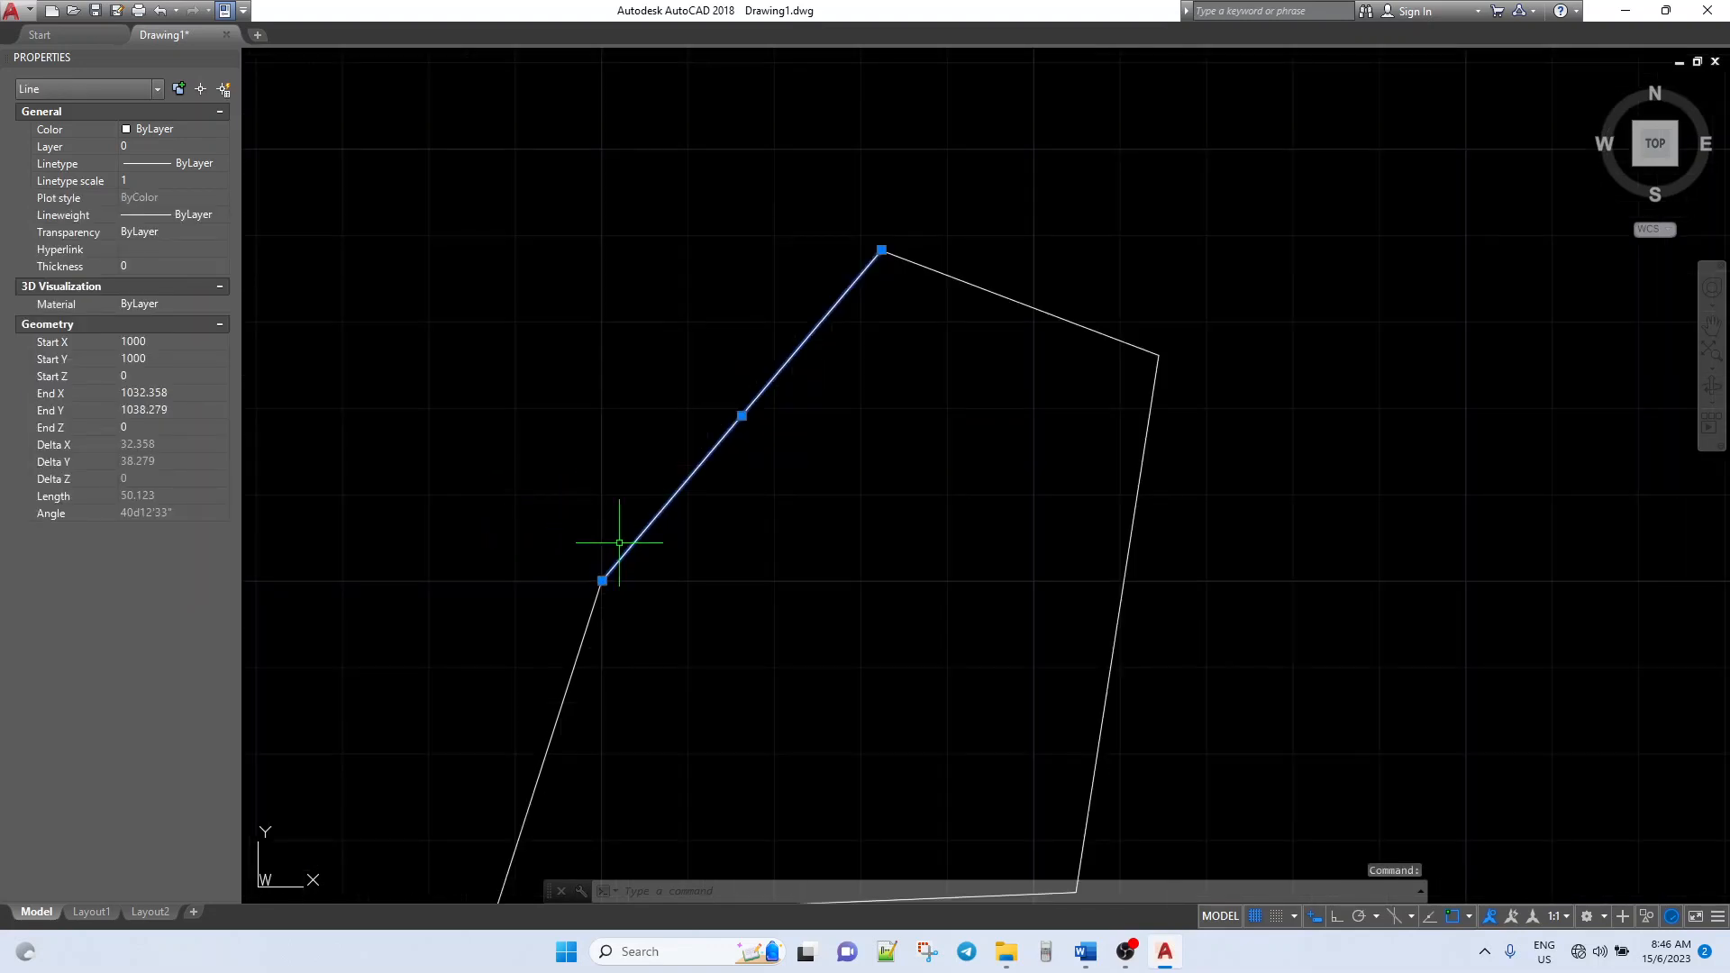